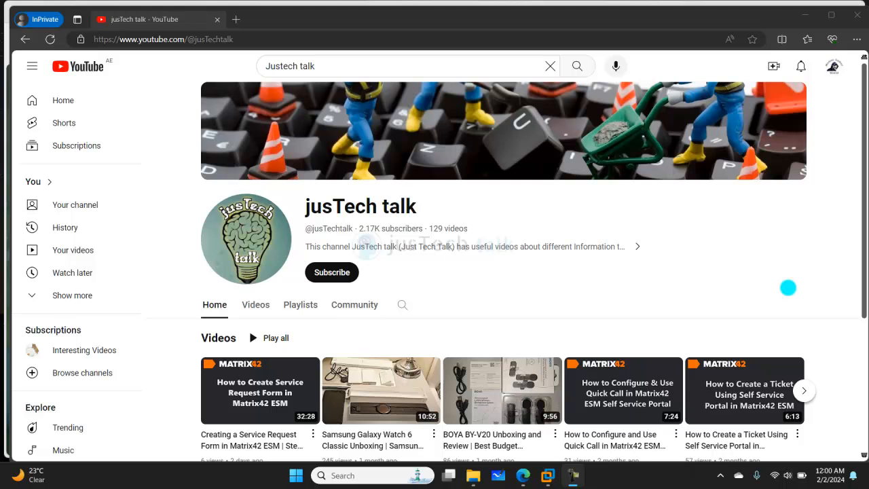
# Step: Subscribe to the jusTech talk channel and set its notification preference
pyautogui.click(355, 273)
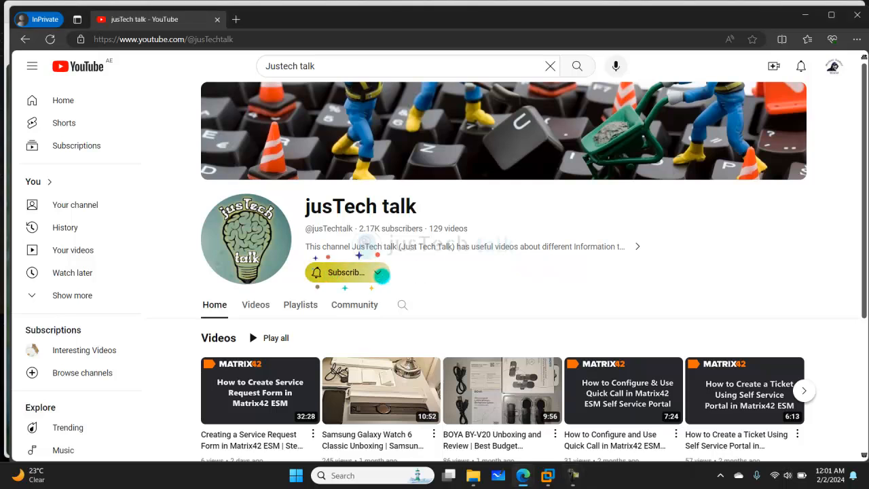
pyautogui.click(372, 272)
pyautogui.click(364, 296)
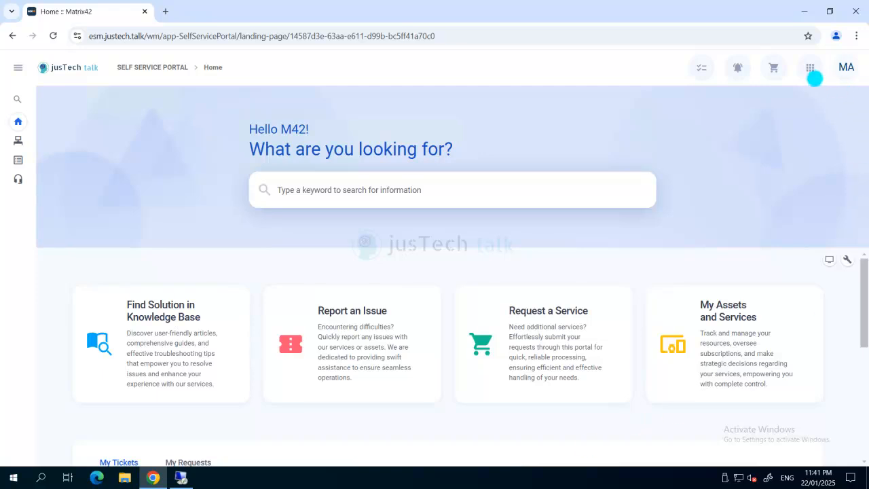
# Step: Open the Endpoint Devices list in the Assets application
pyautogui.click(812, 72)
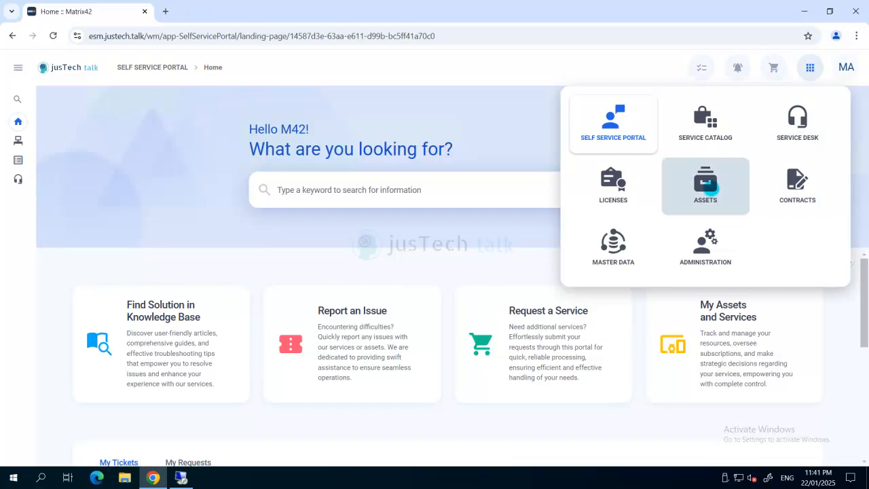
pyautogui.click(706, 201)
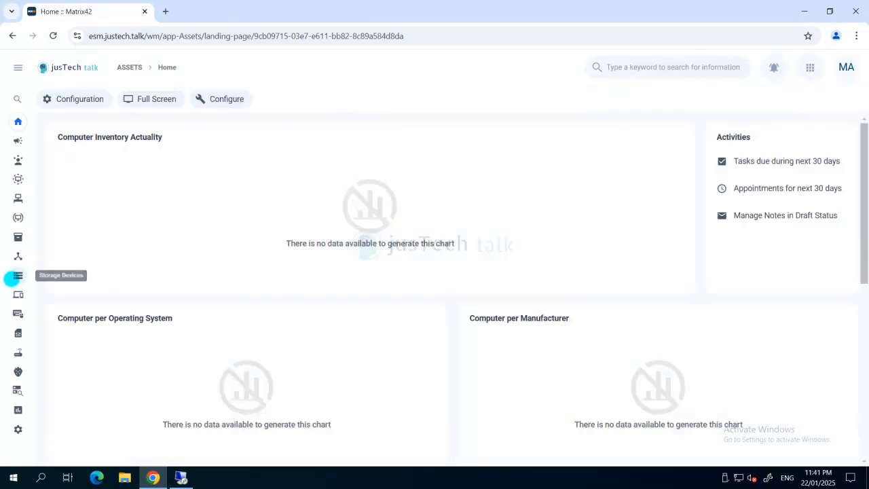
pyautogui.moveTo(19, 314)
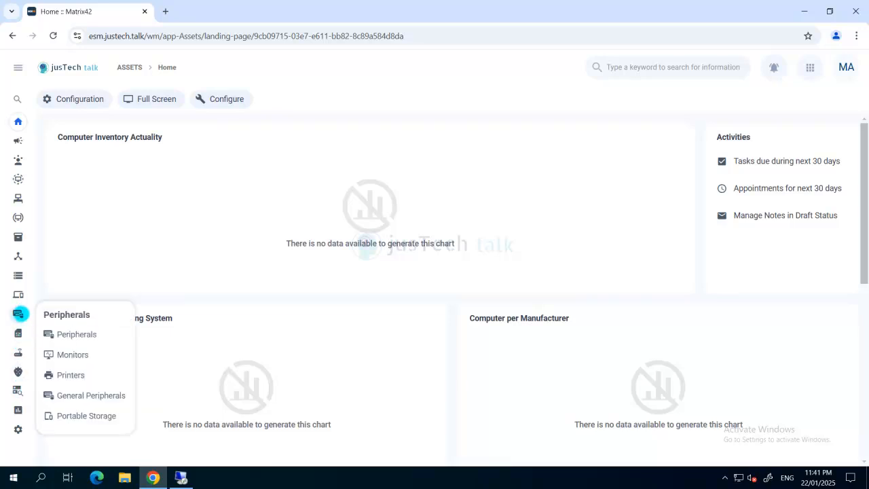
pyautogui.moveTo(18, 295)
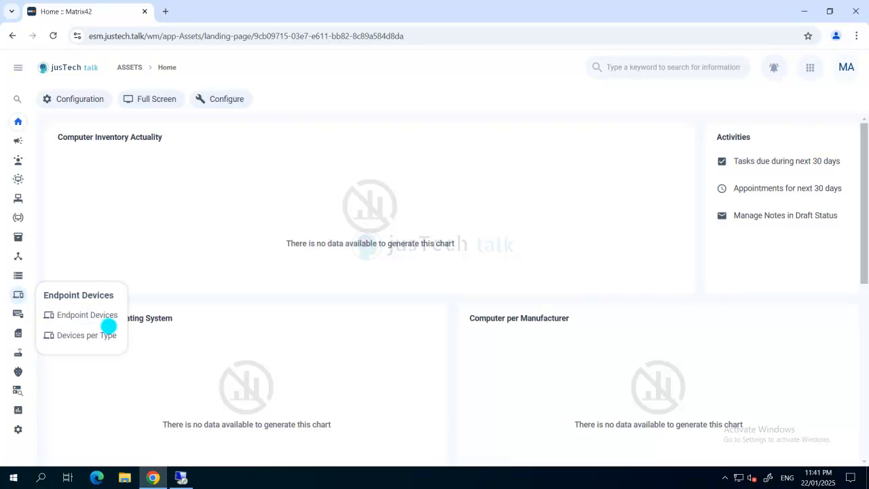
pyautogui.click(107, 315)
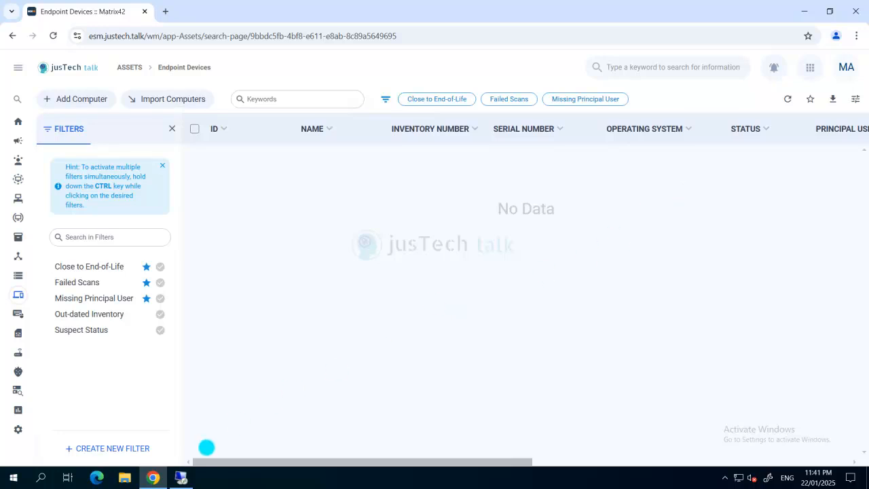
# Step: Switch to the Remote Desktop session and review the inventory of computer DB01 in Matrix42 Management Console, closing its properties without changes
pyautogui.click(181, 477)
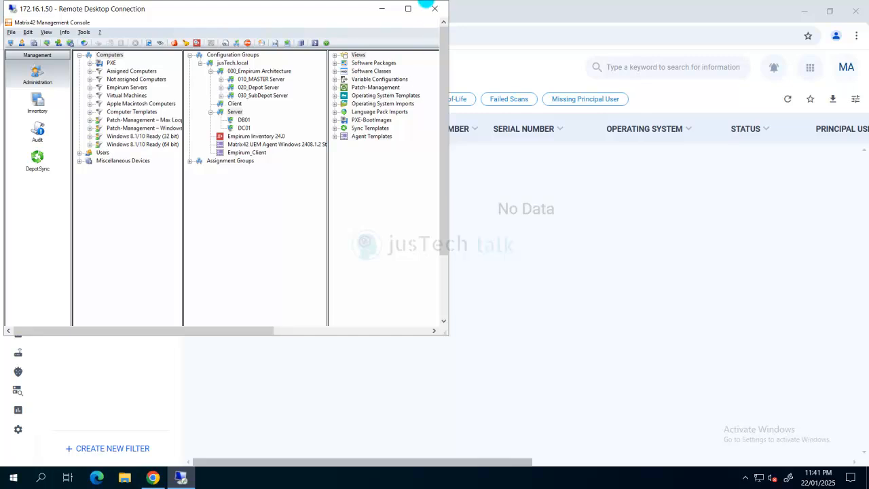
pyautogui.click(408, 8)
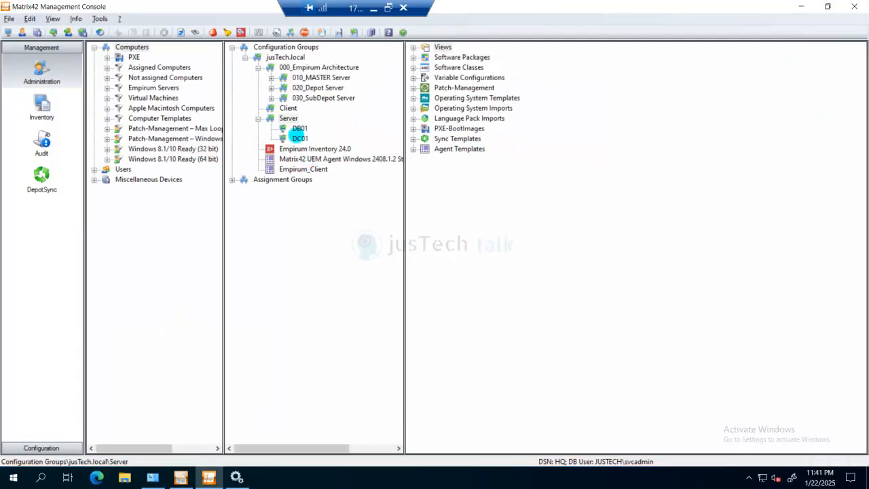
pyautogui.rightClick(299, 130)
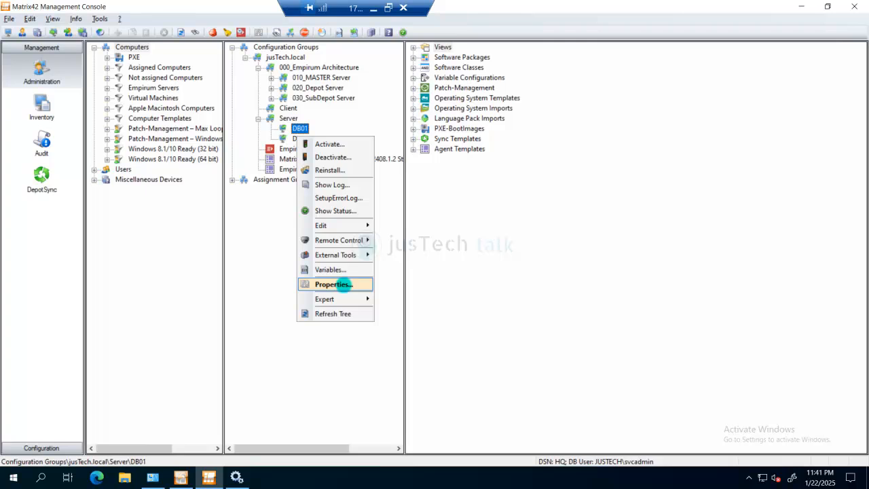
pyautogui.click(333, 284)
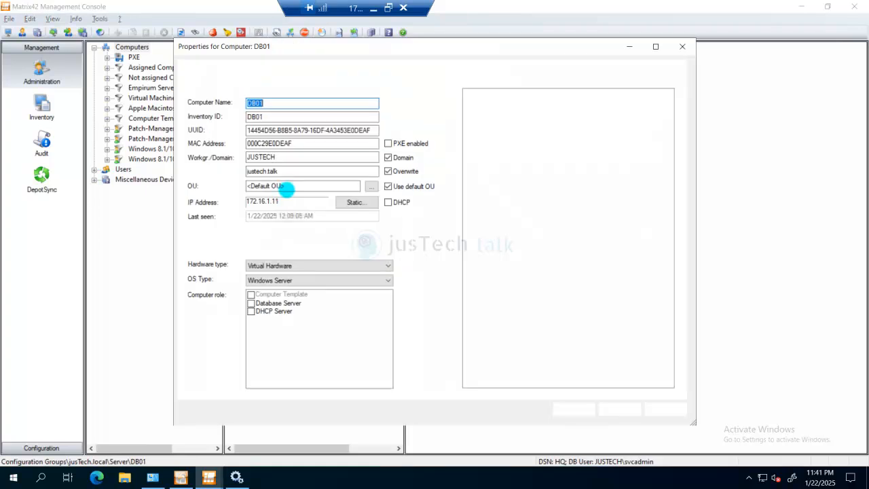
pyautogui.click(226, 65)
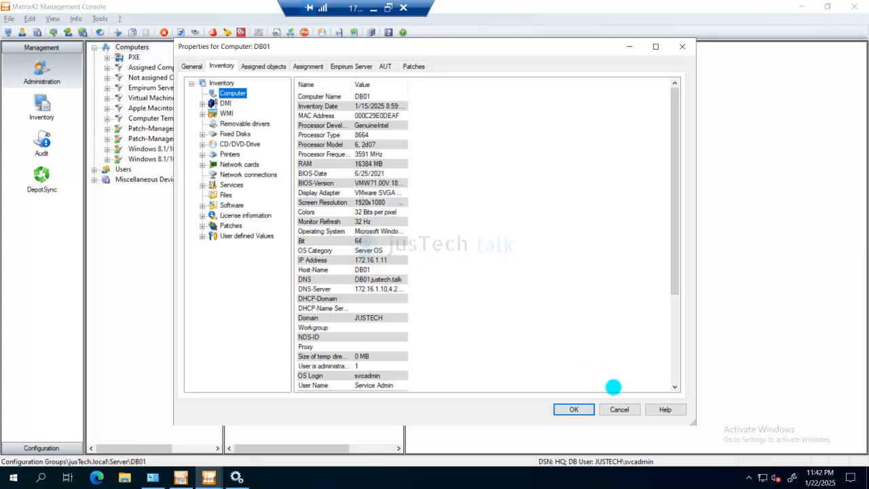
pyautogui.click(619, 409)
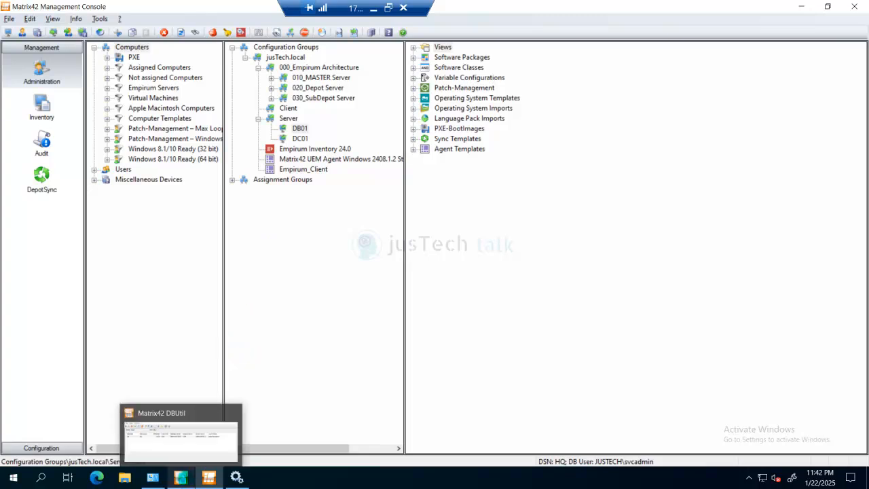
# Step: Switch to Matrix42 DBUtil and examine the Empirum-API protocol and TCP port settings in the HQ database's services
pyautogui.click(181, 477)
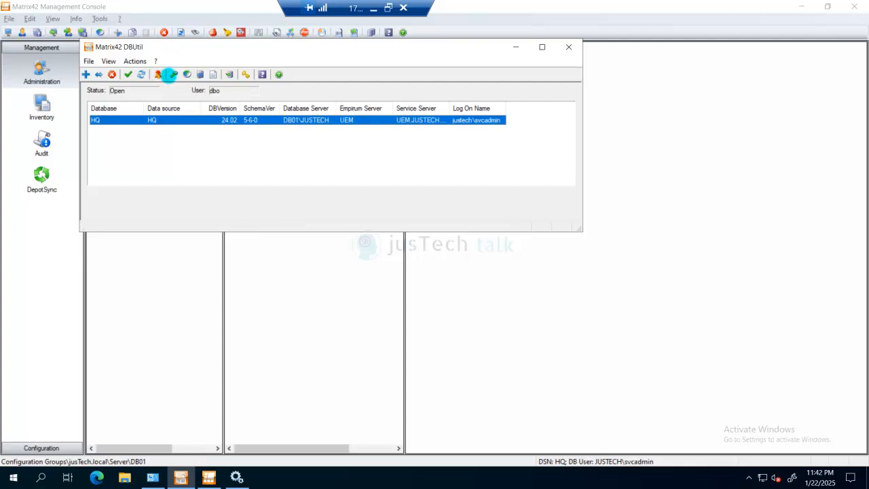
pyautogui.click(174, 74)
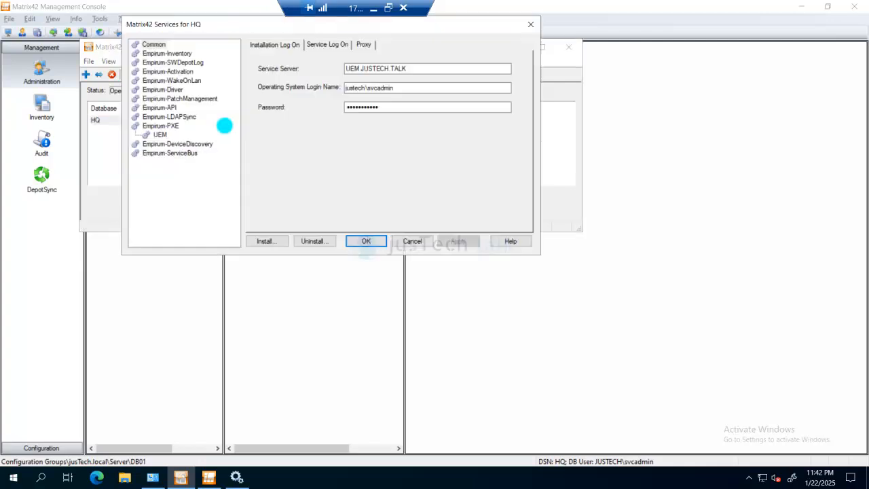
pyautogui.click(160, 107)
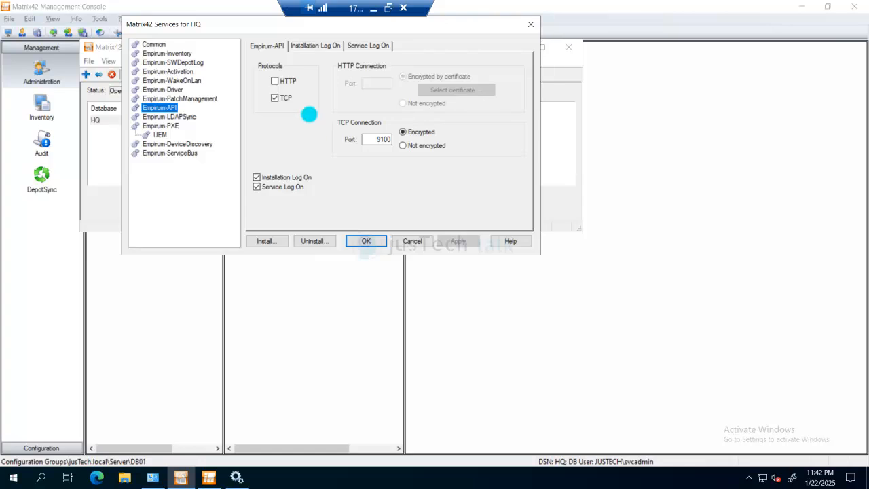
pyautogui.doubleClick(386, 139)
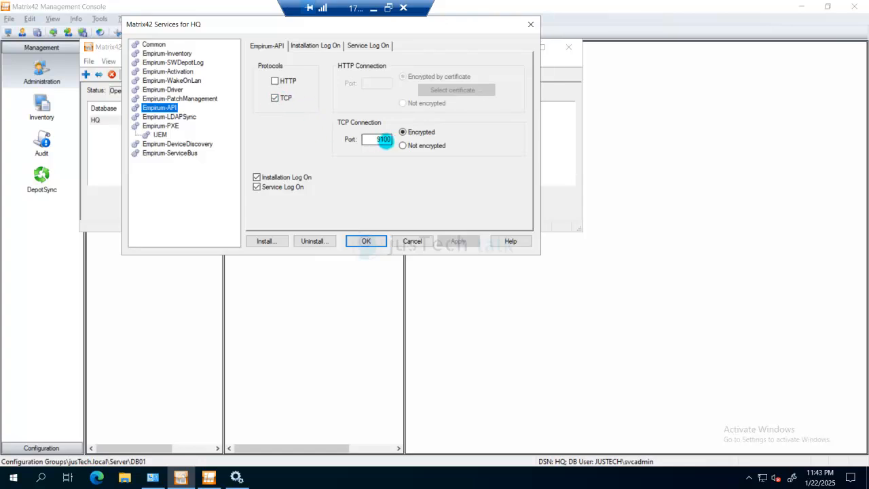
pyautogui.click(384, 140)
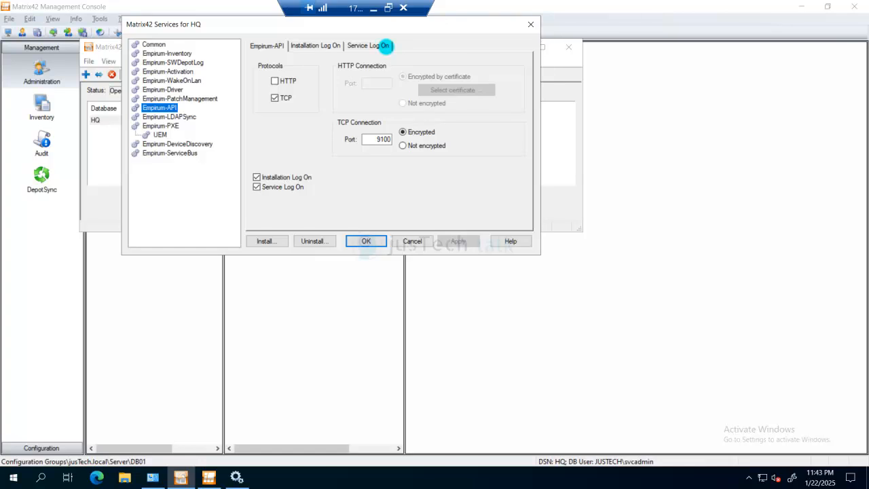
# Step: Review the service and installation log-on settings of Empirum-API, closing the services dialog without changes
pyautogui.click(385, 45)
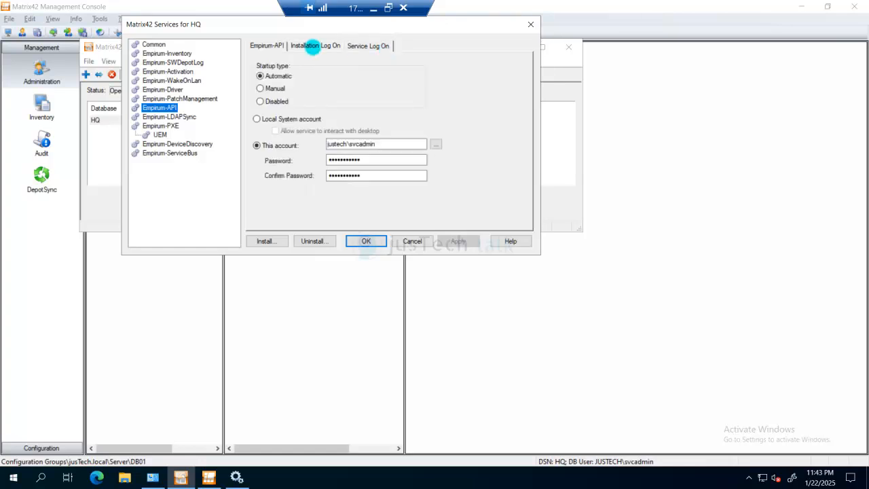
pyautogui.click(306, 46)
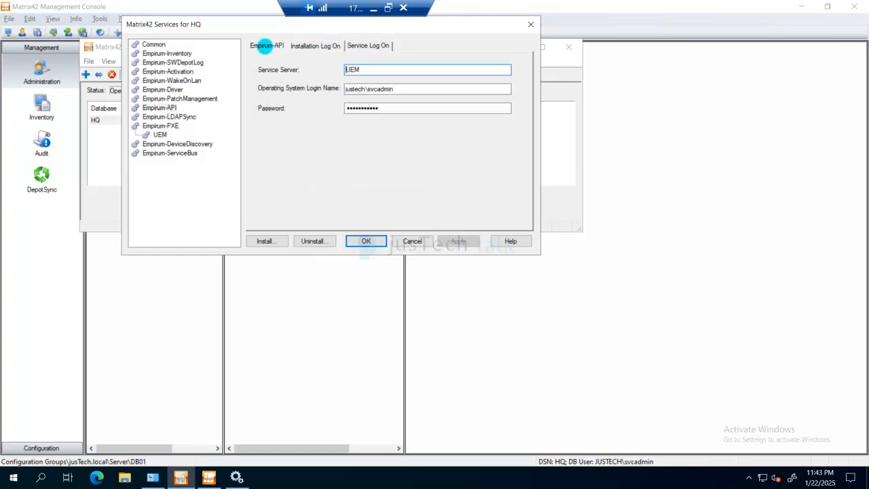
pyautogui.click(265, 44)
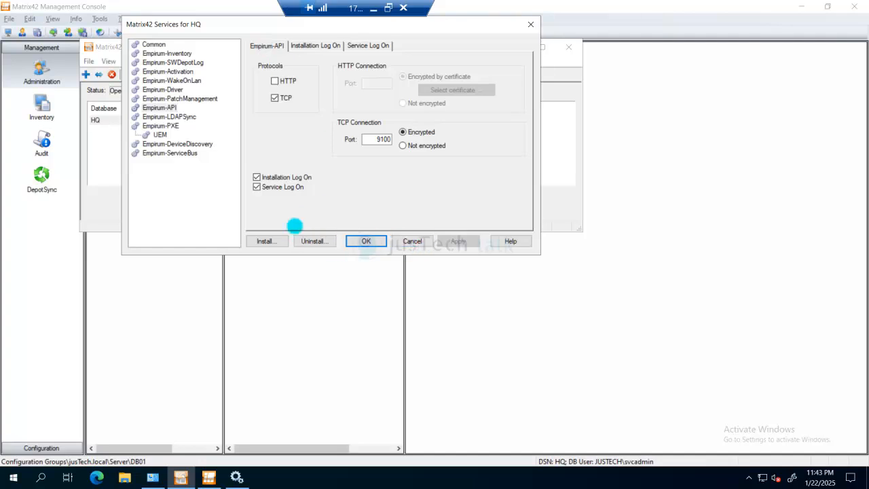
pyautogui.click(412, 241)
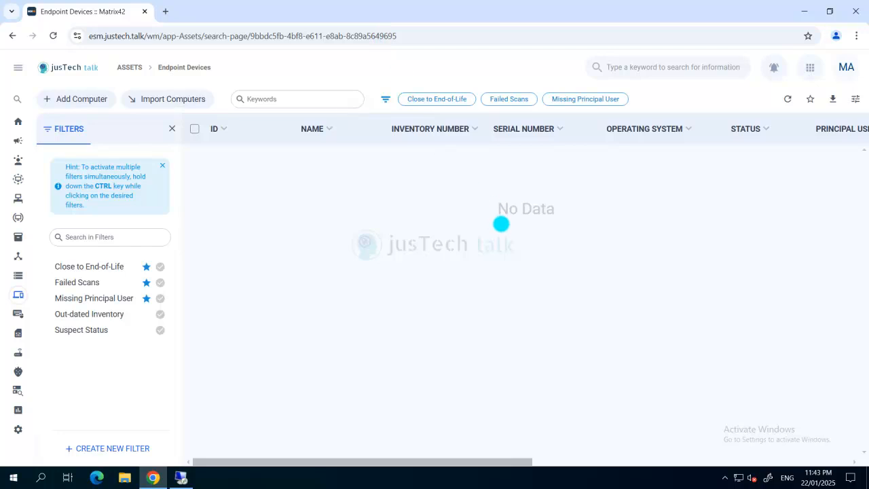
# Step: Return to the Matrix42 web portal and open the Extension Gallery from the Administration application
pyautogui.click(810, 68)
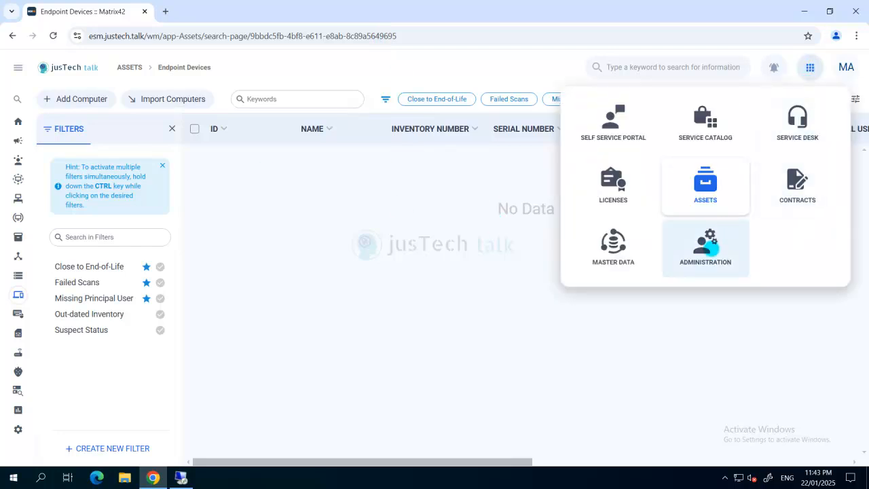
pyautogui.click(710, 247)
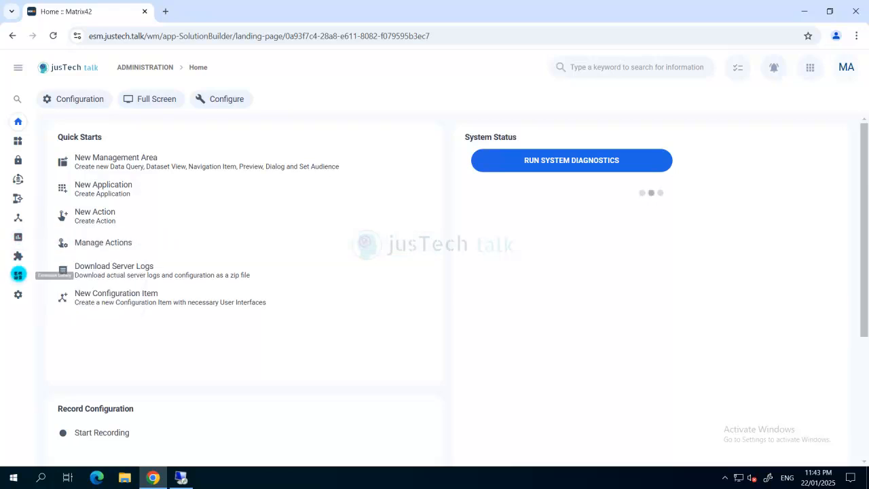
pyautogui.click(18, 274)
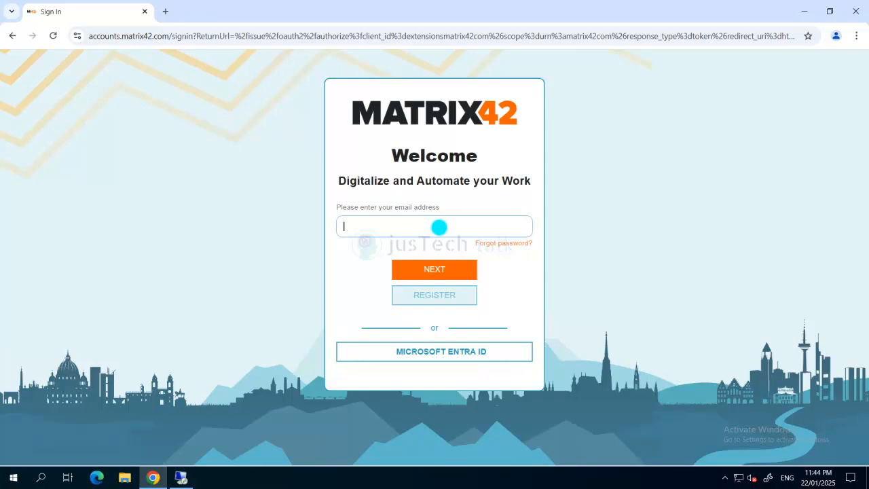
# Step: Sign in to the Matrix42 account with the e-mail address and password, and decline saving the password in the browser
pyautogui.write('t')
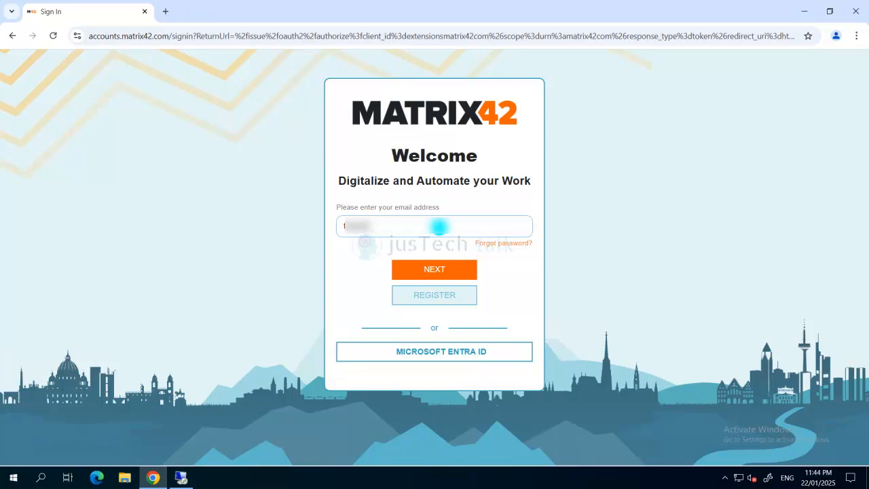
pyautogui.write('********')
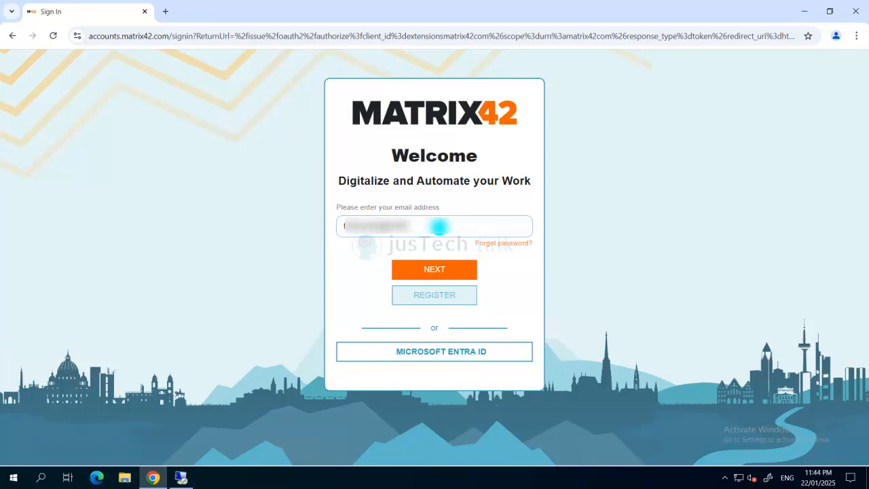
pyautogui.write('******')
pyautogui.click(442, 270)
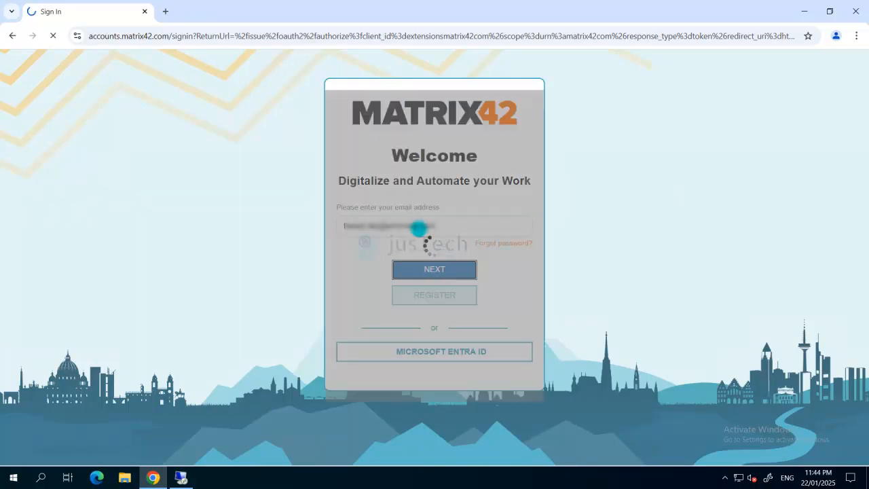
pyautogui.click(409, 199)
pyautogui.press('Return')
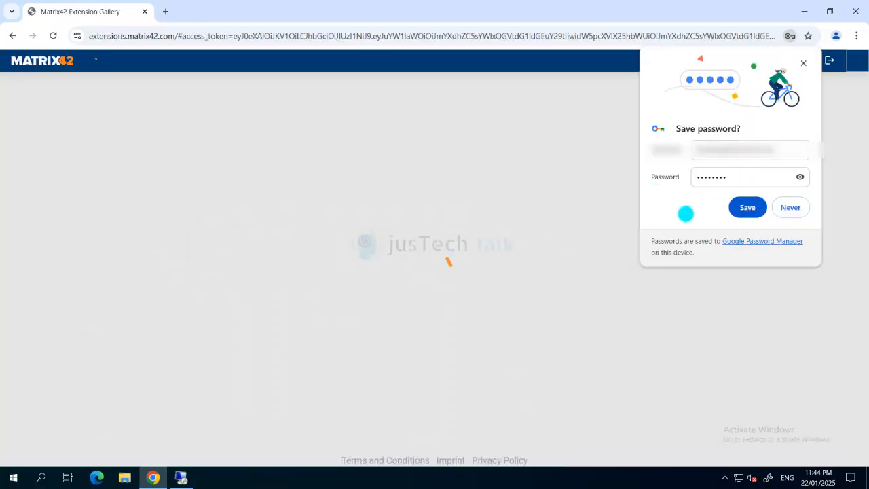
pyautogui.click(778, 207)
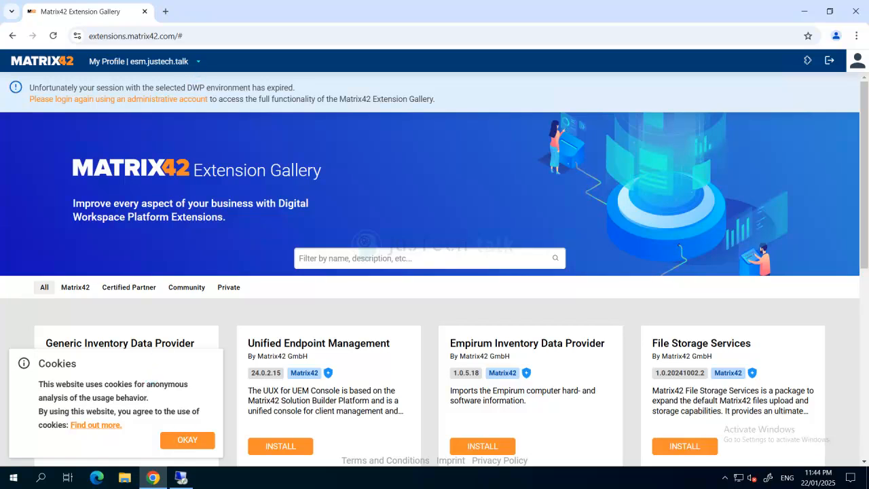
# Step: Remove the esm.justech.talk environment from the Extension Gallery profile
pyautogui.click(197, 61)
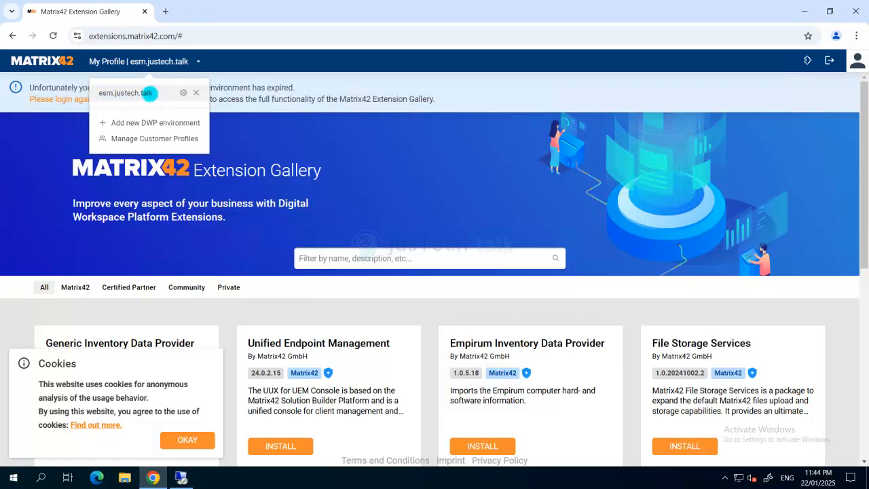
pyautogui.click(195, 93)
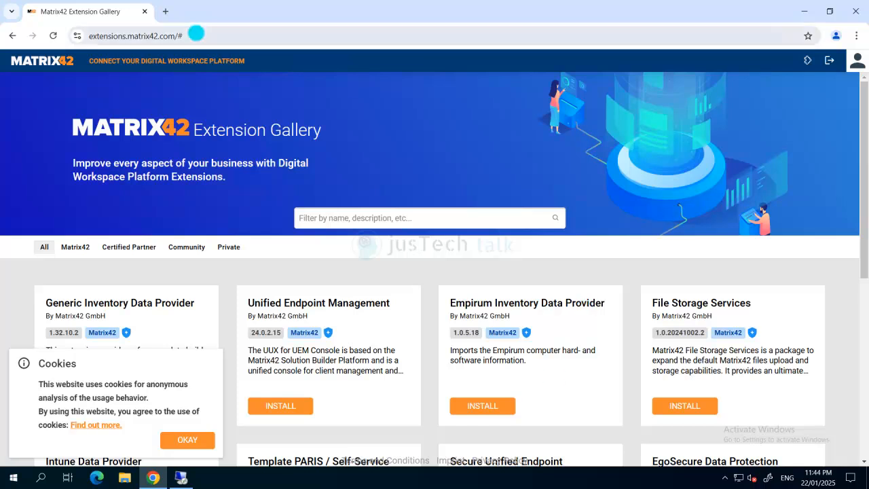
# Step: Open the Matrix42 ESM portal in a new browser tab alongside the Extension Gallery
pyautogui.click(165, 11)
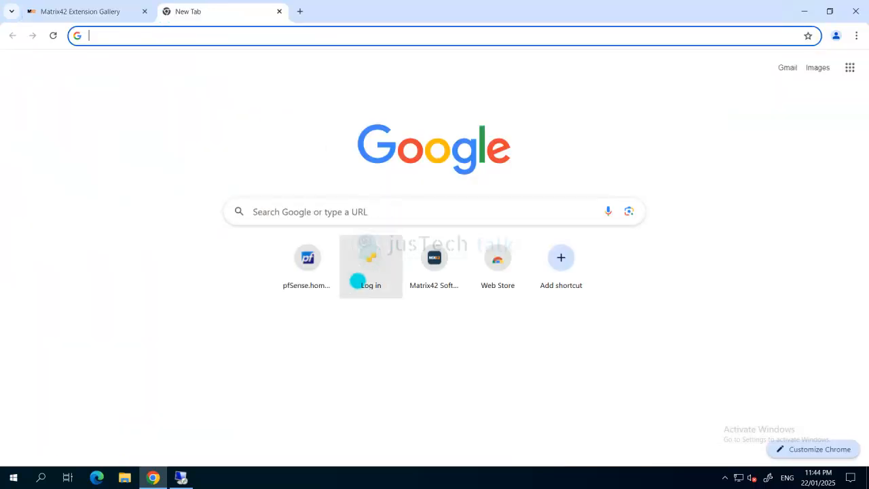
pyautogui.click(426, 262)
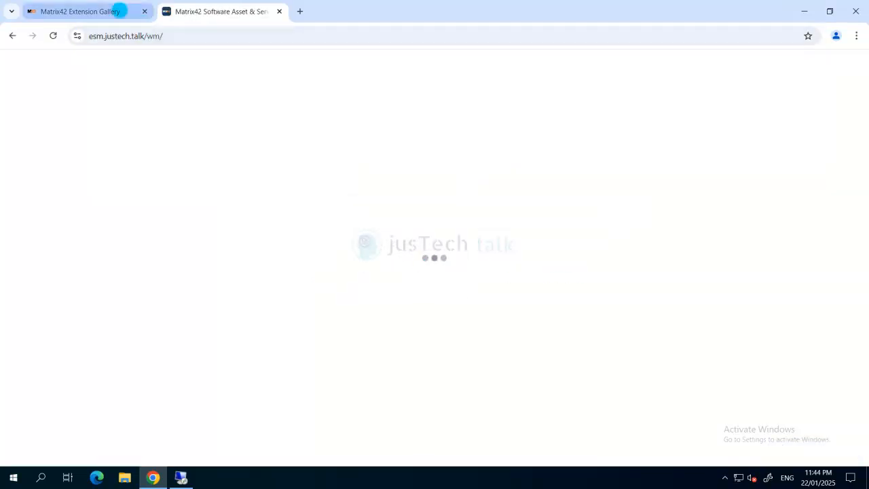
pyautogui.moveTo(101, 11)
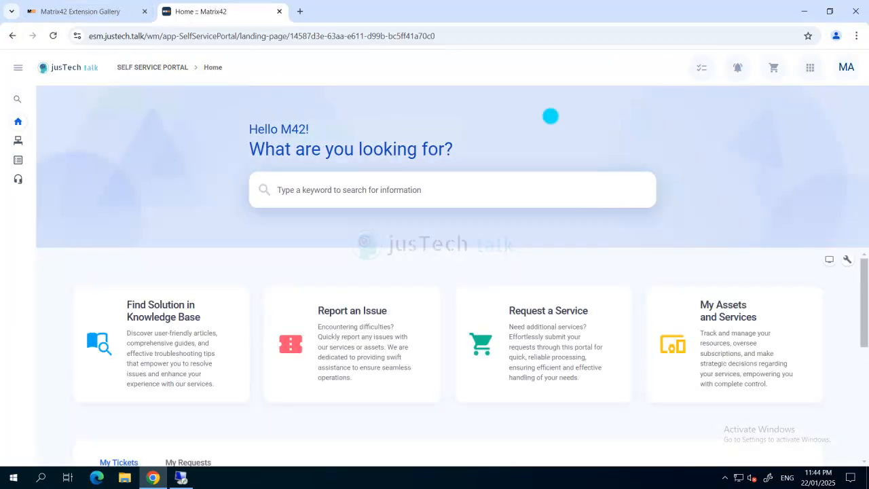
# Step: Open the Data Providers list under Integration in the Administration application
pyautogui.click(810, 68)
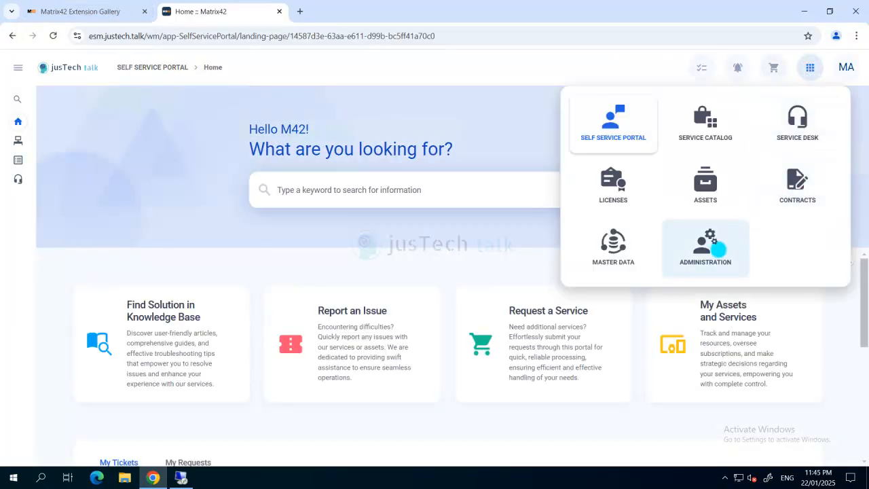
pyautogui.click(717, 250)
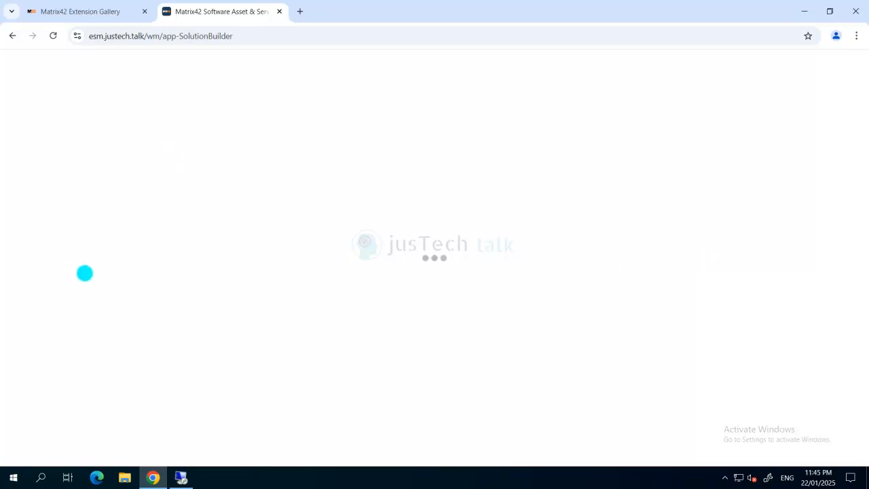
pyautogui.moveTo(18, 256)
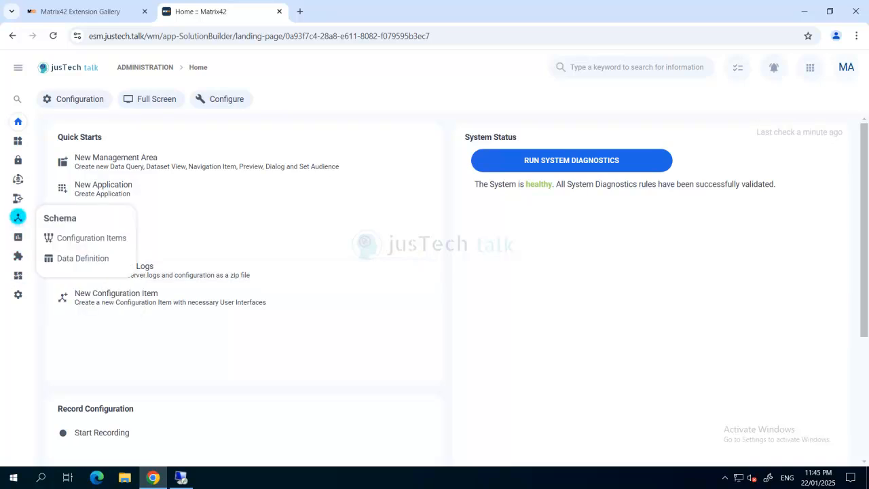
pyautogui.moveTo(18, 200)
pyautogui.moveTo(18, 179)
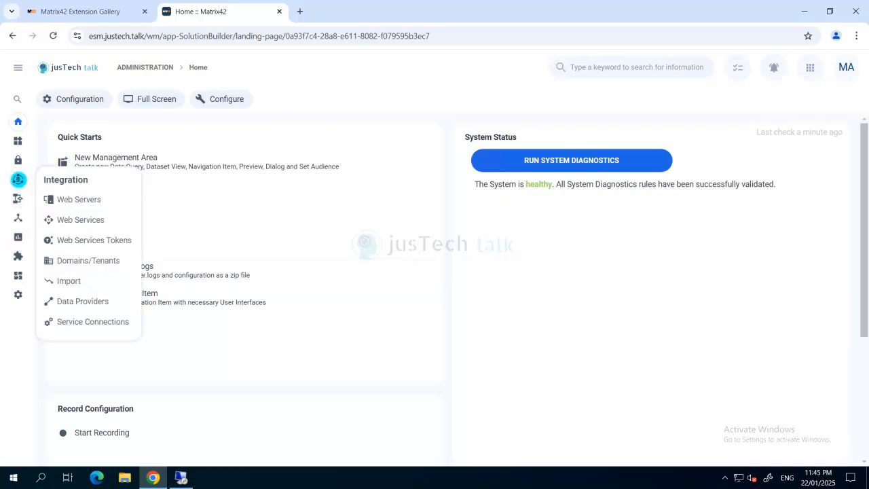
pyautogui.click(101, 299)
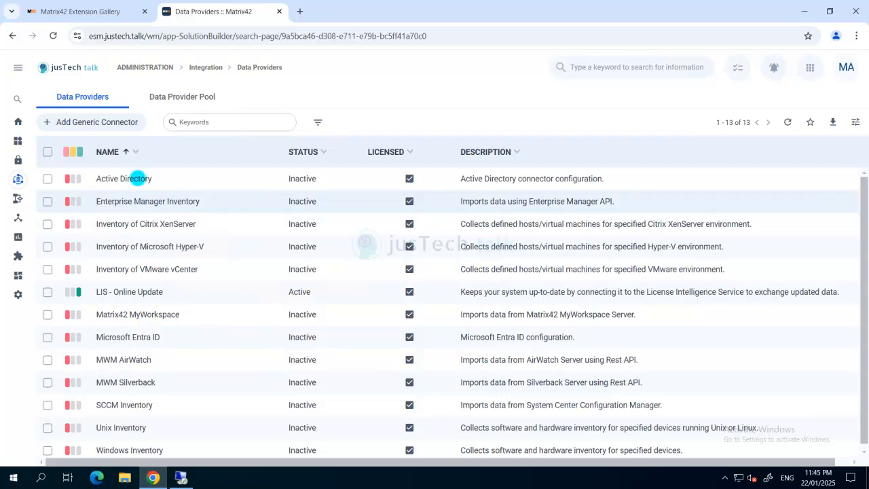
# Step: Start installing the Empirum Inventory Data Provider extension, version 1.0.5.18, from the Extension Gallery and accept the cookie notice
pyautogui.click(112, 12)
pyautogui.click(498, 405)
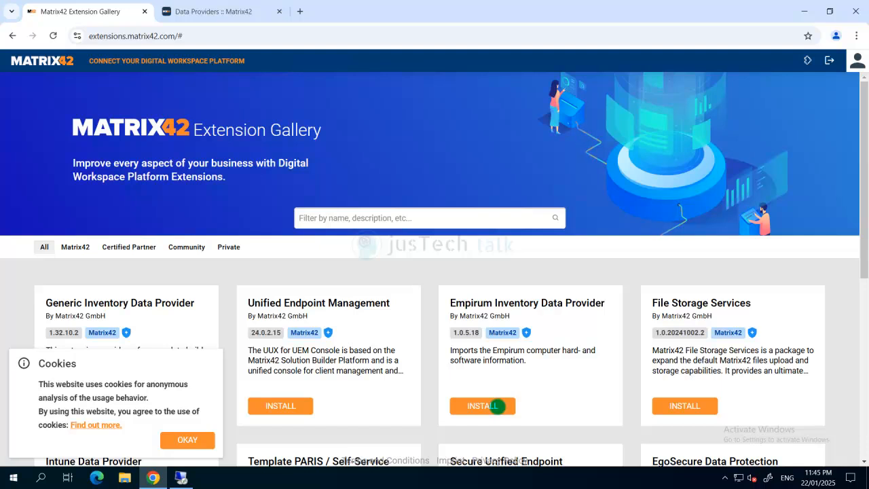
pyautogui.click(498, 405)
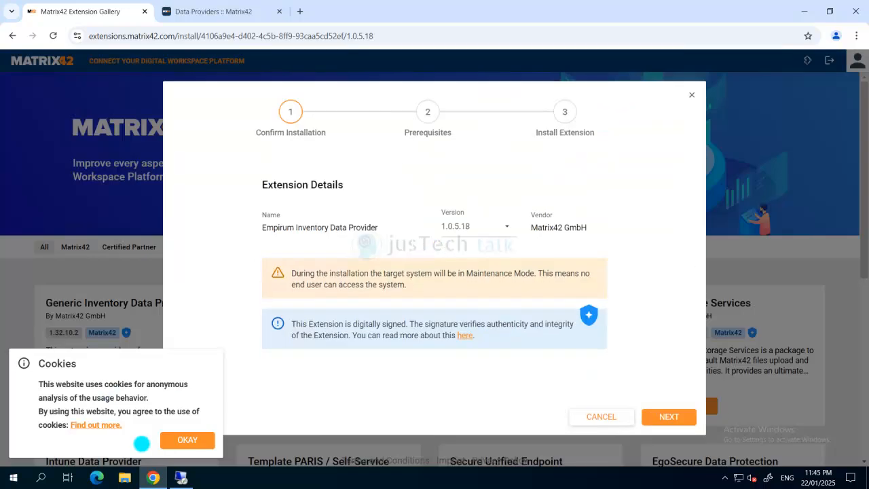
pyautogui.click(188, 439)
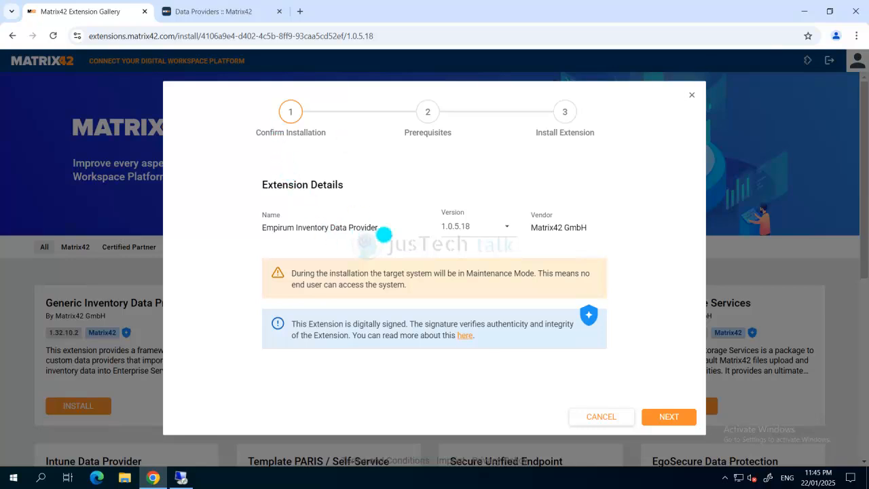
pyautogui.click(507, 229)
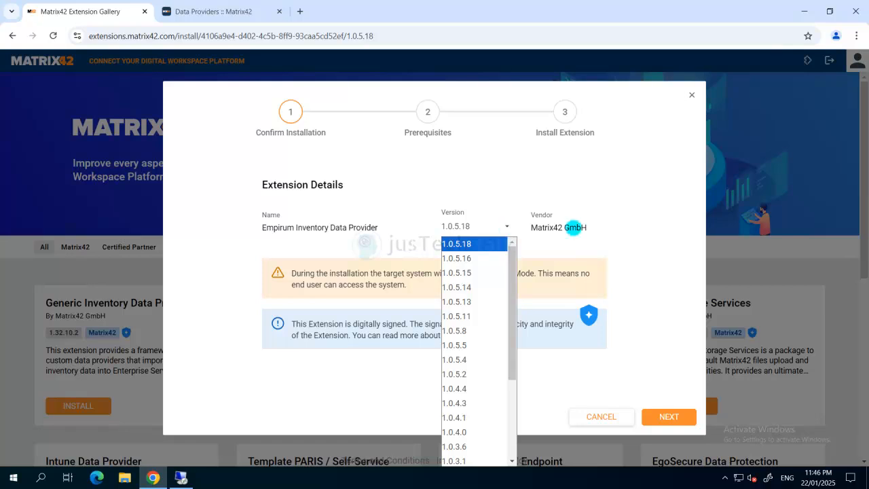
pyautogui.click(657, 243)
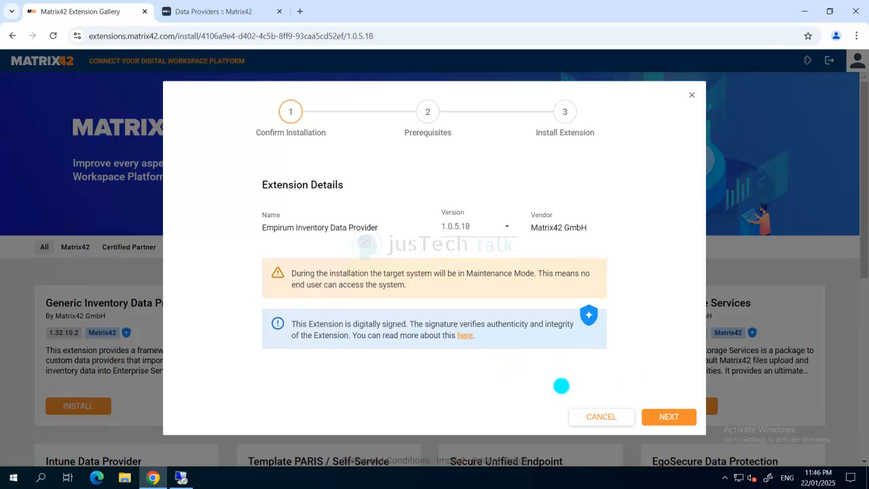
pyautogui.click(672, 415)
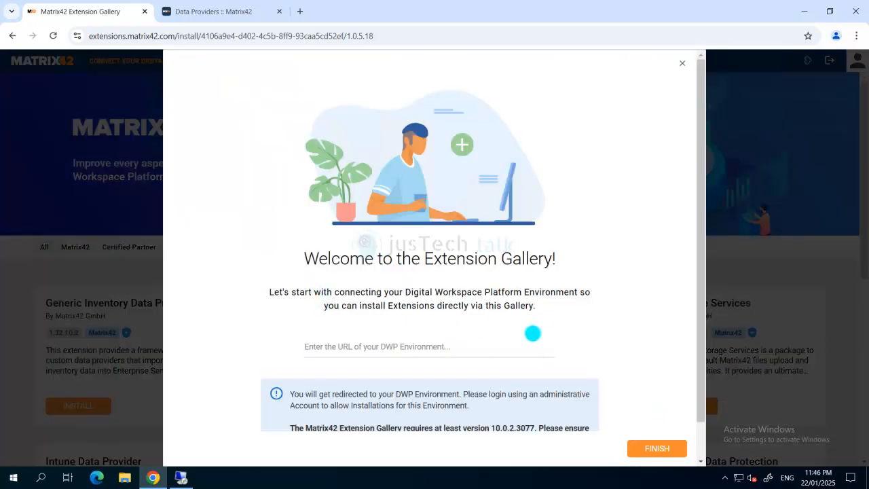
pyautogui.scroll(-1, 578, 289)
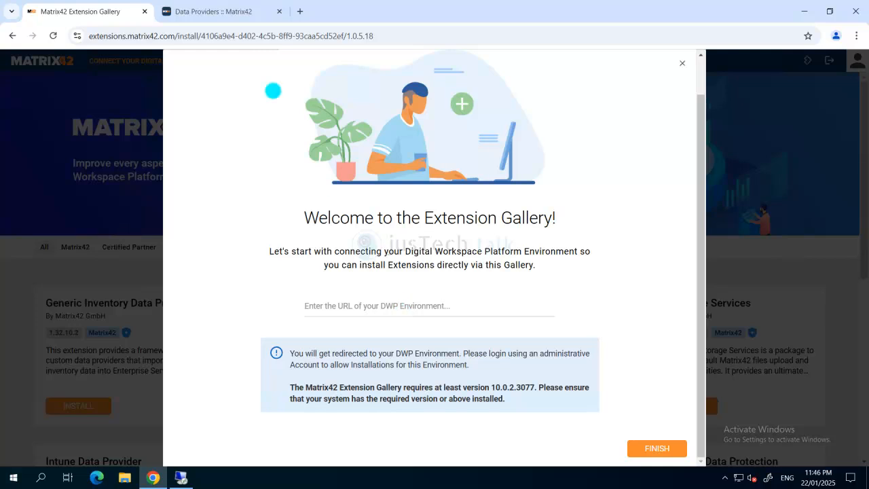
pyautogui.click(226, 8)
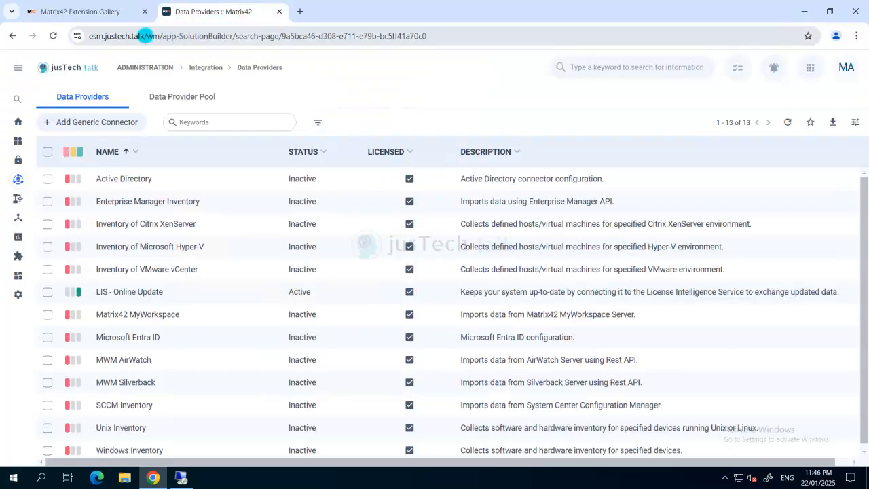
pyautogui.moveTo(144, 35); pyautogui.dragTo(42, 35)
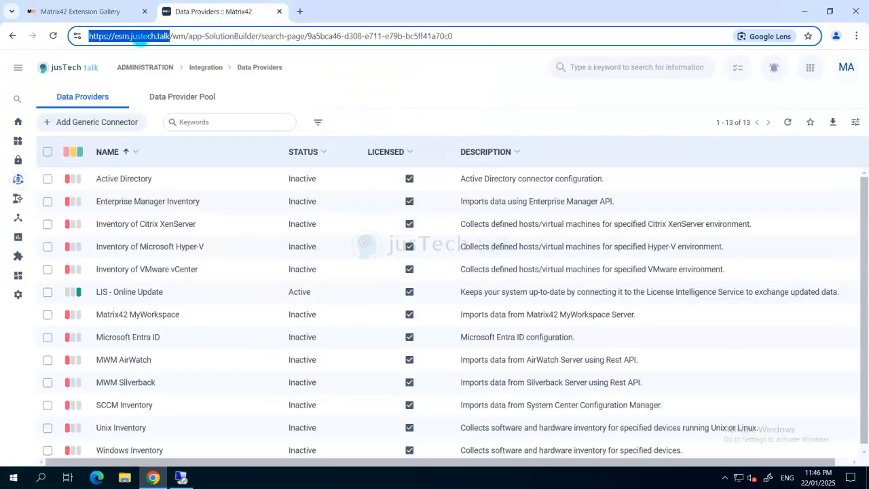
pyautogui.rightClick(143, 38)
pyautogui.click(194, 141)
pyautogui.click(117, 11)
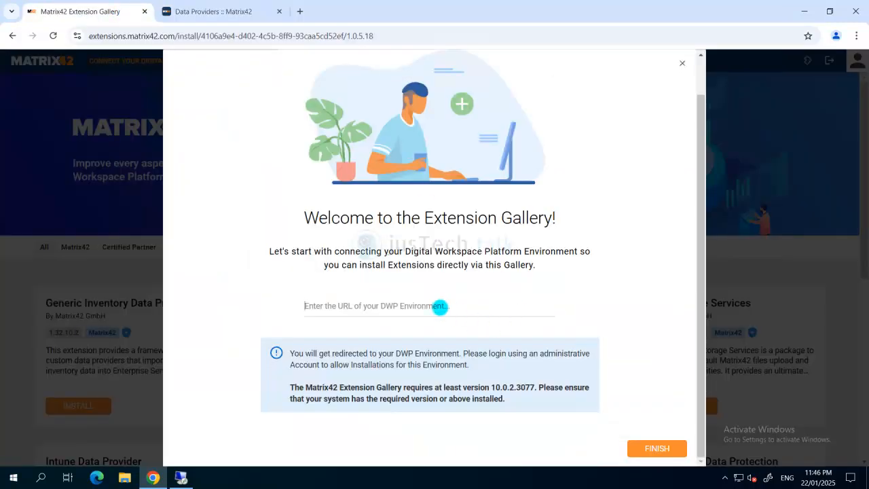
pyautogui.hotkey('ctrl', 'v')
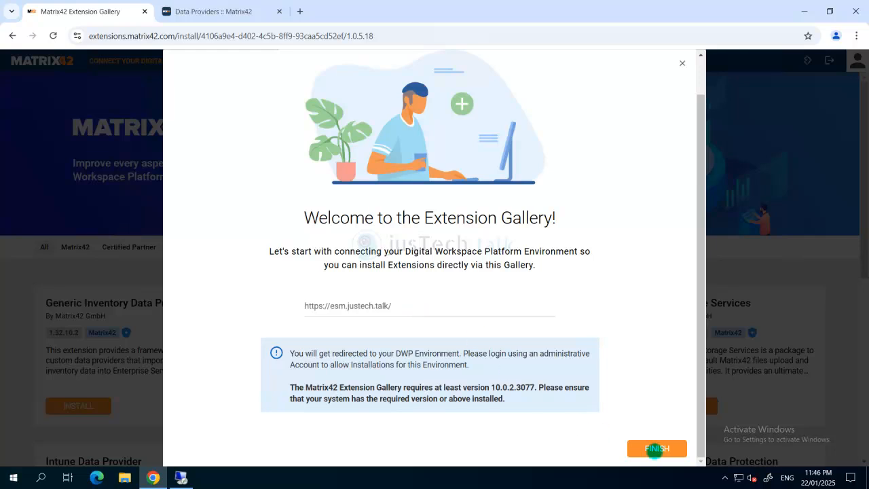
pyautogui.click(654, 449)
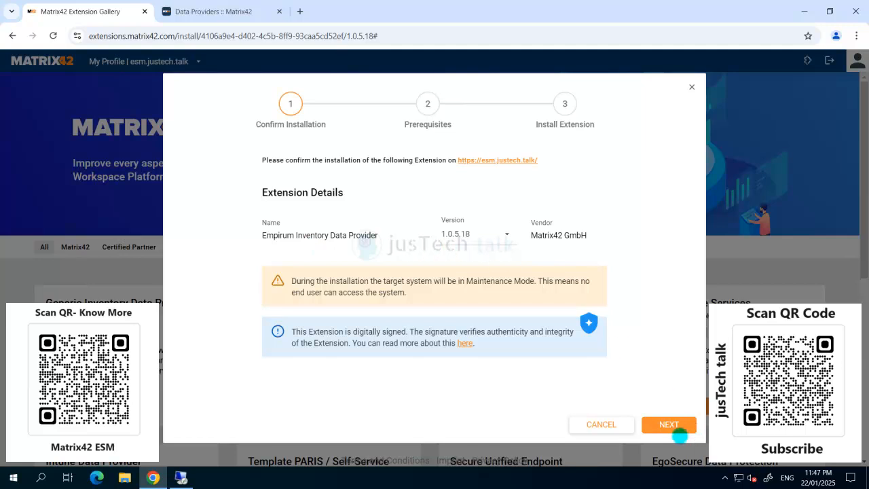
# Step: Confirm and run the Empirum Inventory Data Provider installation with its prerequisites, and finish the wizard
pyautogui.click(671, 425)
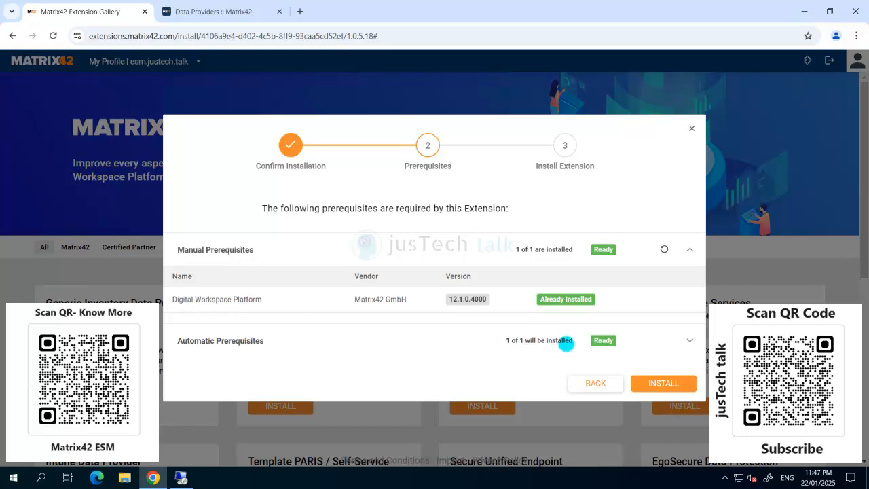
pyautogui.click(670, 385)
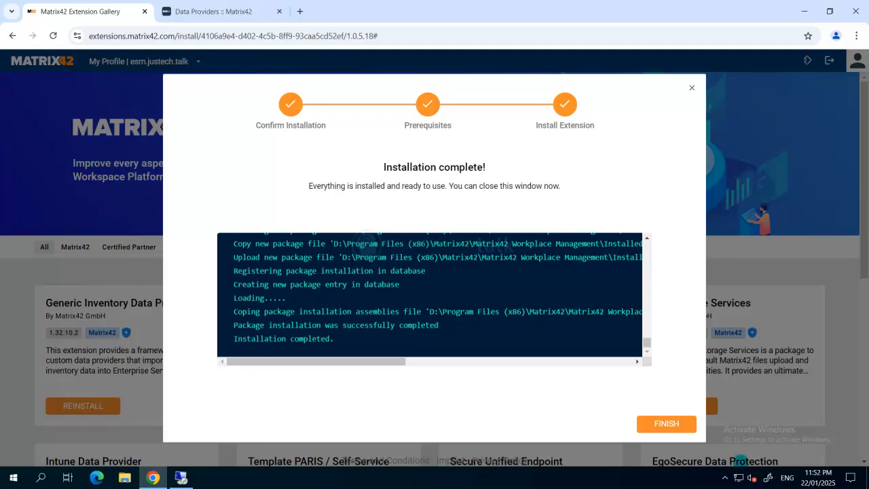
pyautogui.click(685, 424)
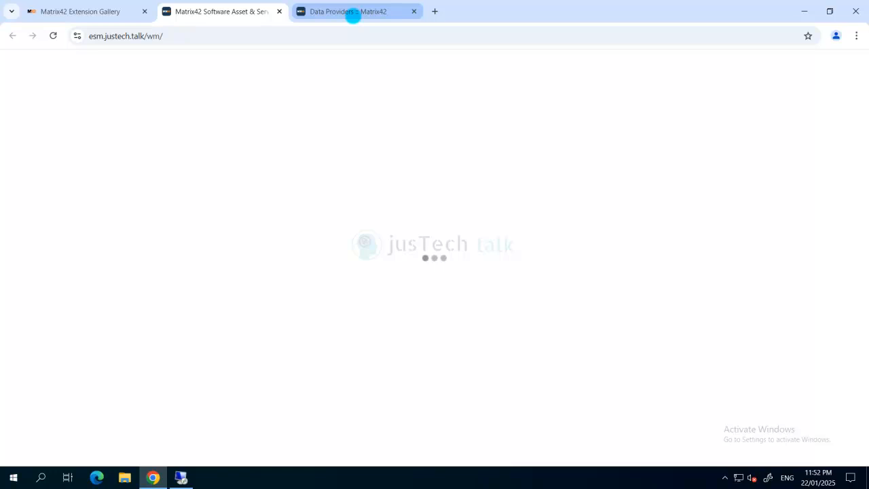
# Step: Open the copied Matrix42 help link in a new browser tab and review the Empirum Inventory data provider configuration instructions
pyautogui.click(352, 12)
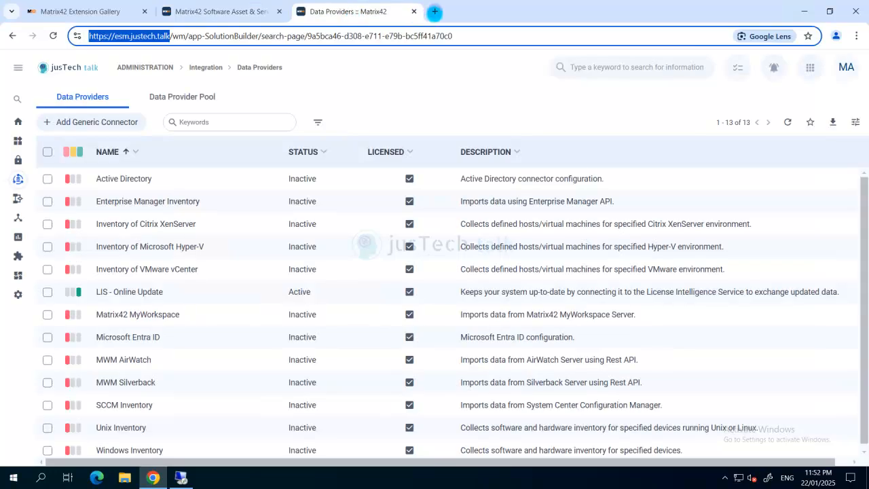
pyautogui.click(434, 12)
pyautogui.rightClick(437, 33)
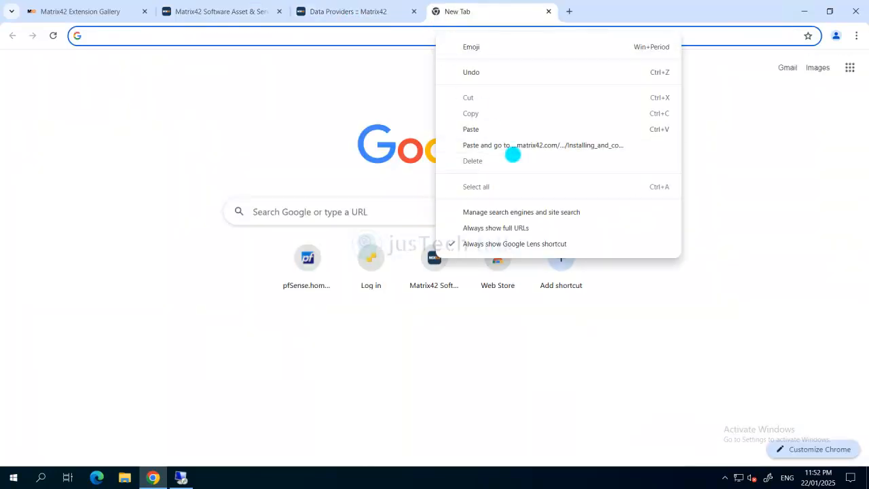
pyautogui.click(518, 145)
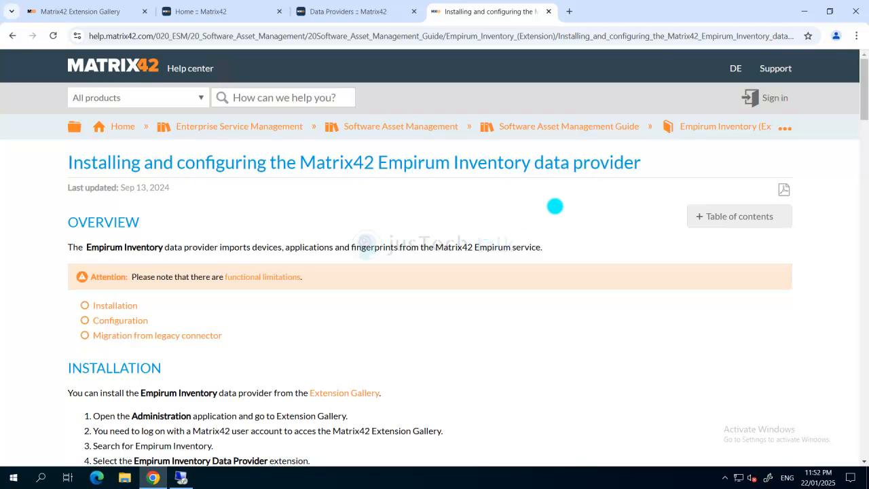
pyautogui.scroll(-15, 555, 206)
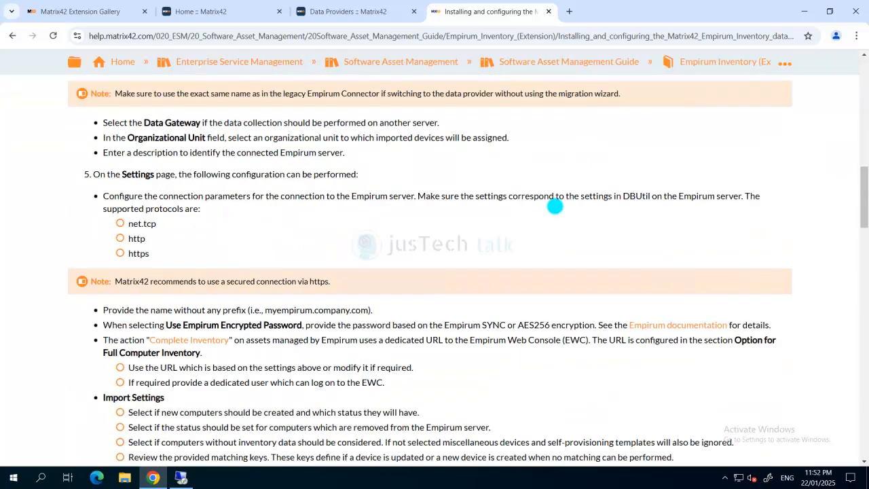
pyautogui.scroll(-3, 555, 205)
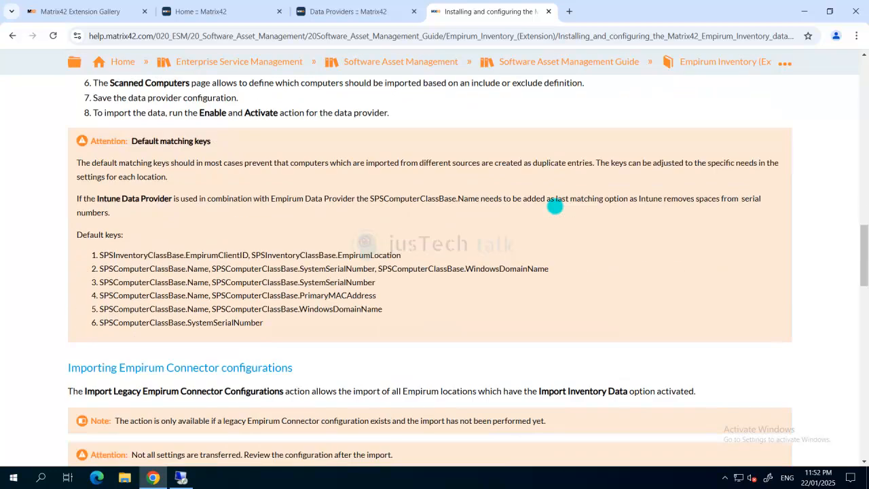
pyautogui.scroll(-1, 554, 206)
pyautogui.scroll(-4, 555, 206)
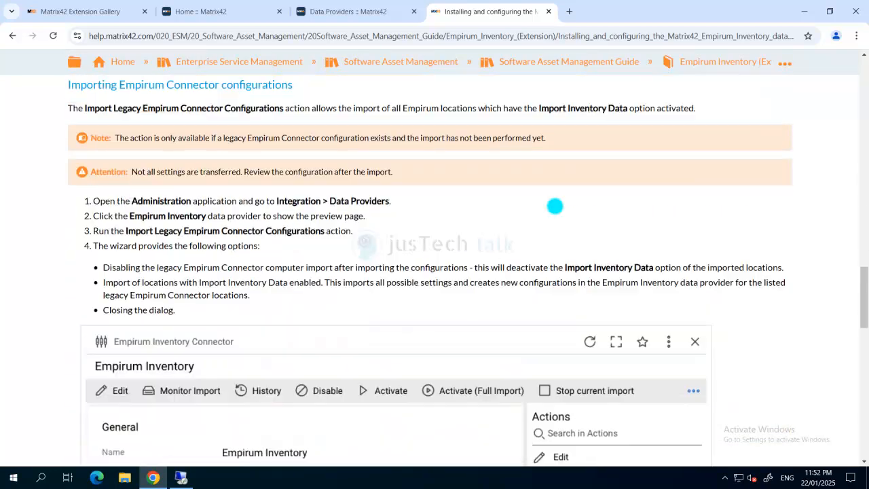
pyautogui.scroll(20, 555, 205)
pyautogui.scroll(5, 554, 206)
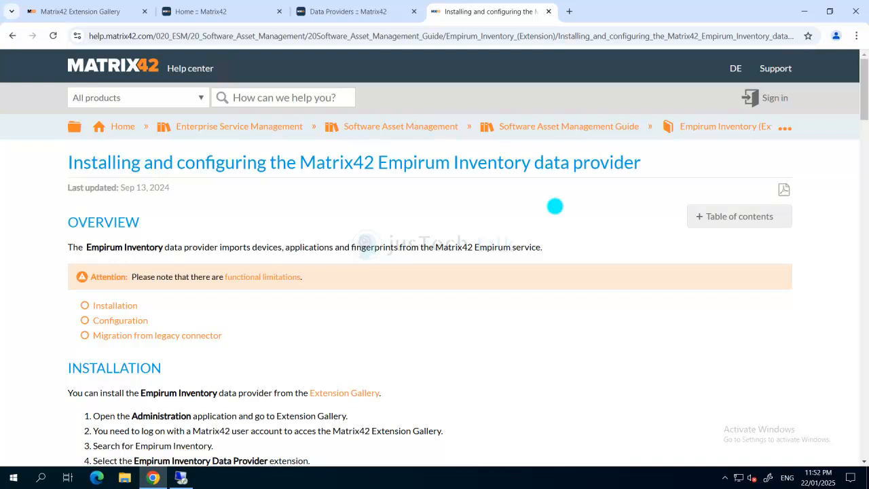
# Step: Close the extra Matrix42 Home tab and reload the Data Providers page
pyautogui.click(333, 15)
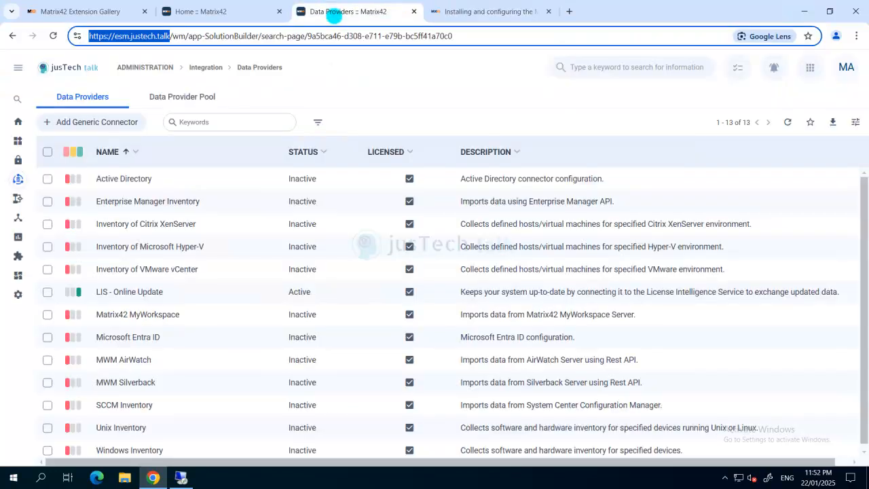
pyautogui.click(198, 12)
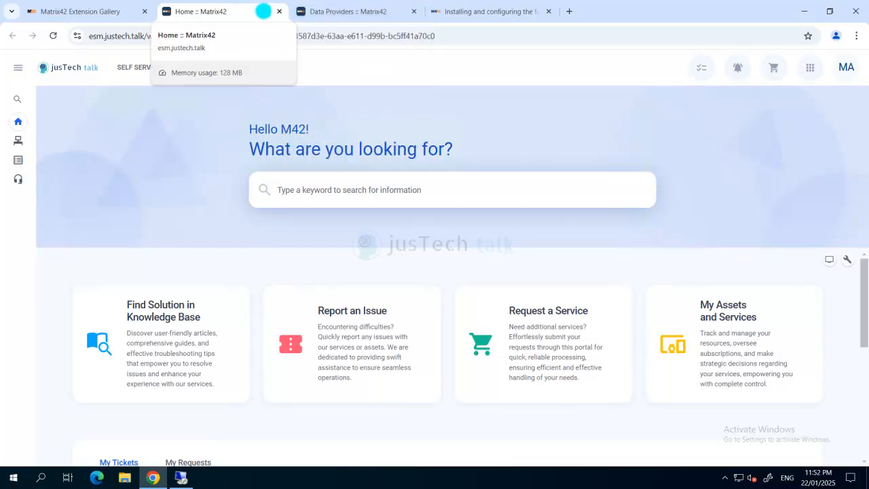
pyautogui.click(279, 11)
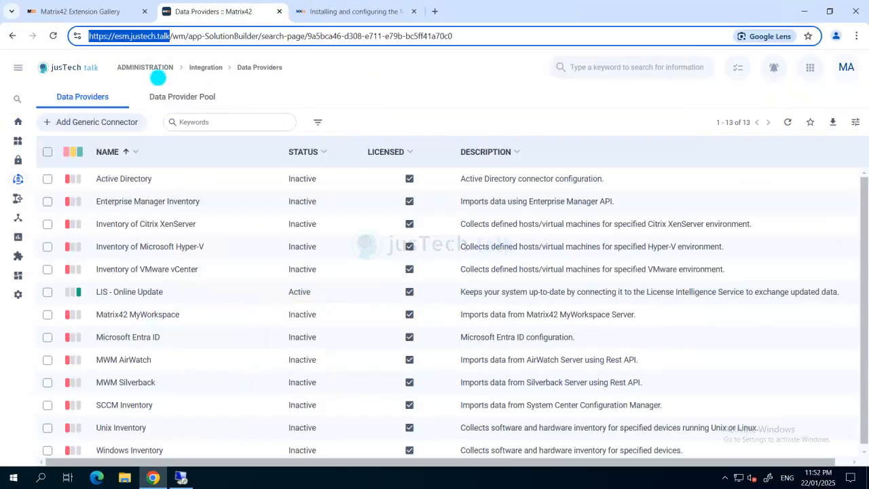
pyautogui.click(53, 36)
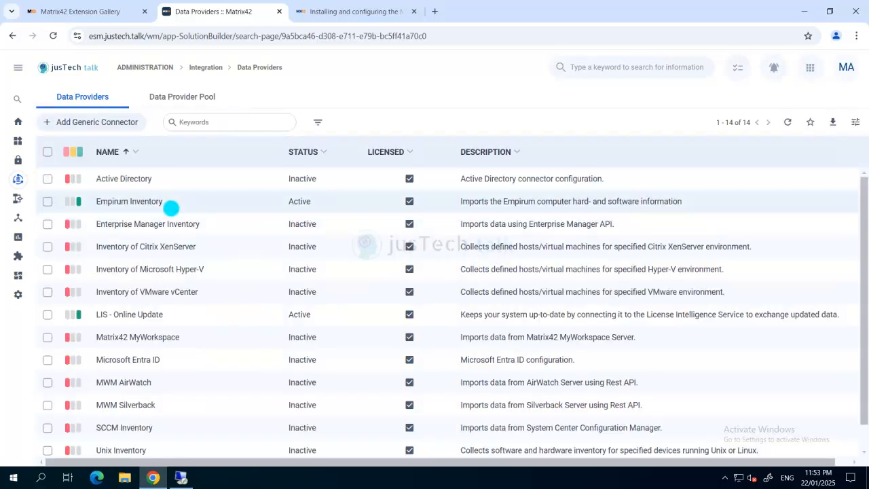
# Step: Open the Empirum Inventory data provider for editing and start a new connector configuration
pyautogui.click(156, 201)
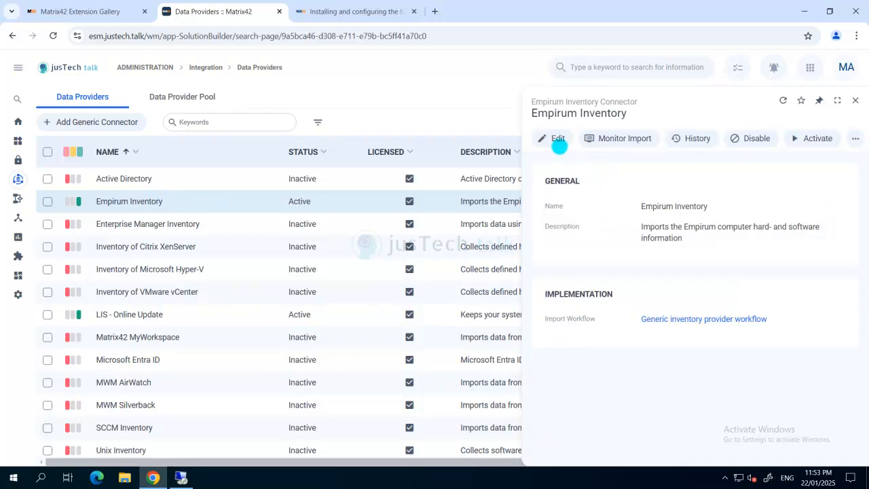
pyautogui.click(558, 138)
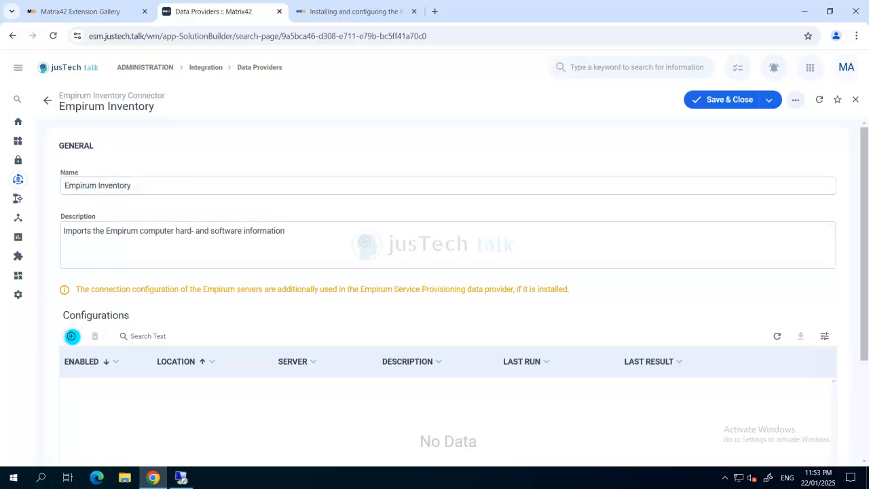
pyautogui.click(72, 336)
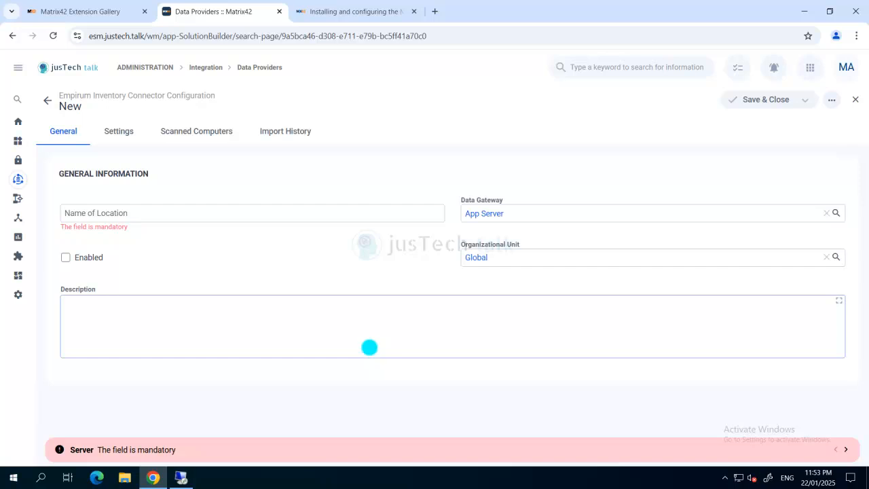
pyautogui.click(113, 213)
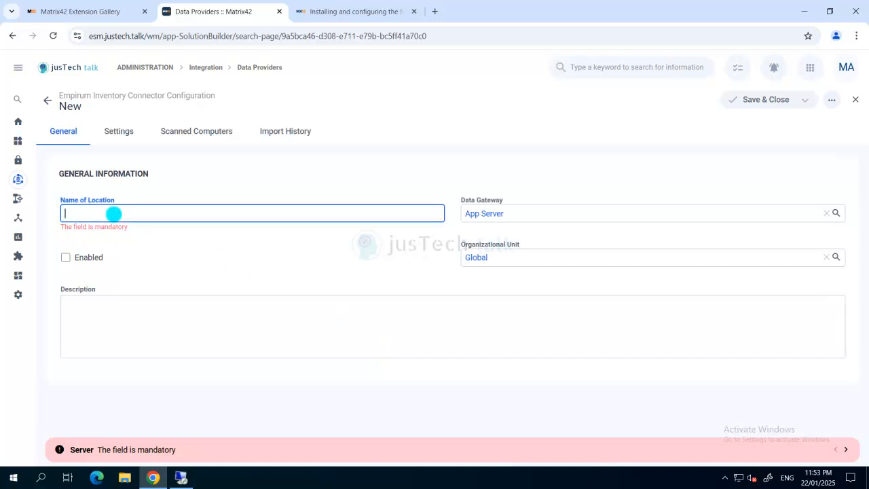
# Step: In the Empirum server's remote session, close the open tool windows and relaunch Matrix42 DBUtil to check the DSN name in its login
pyautogui.click(181, 477)
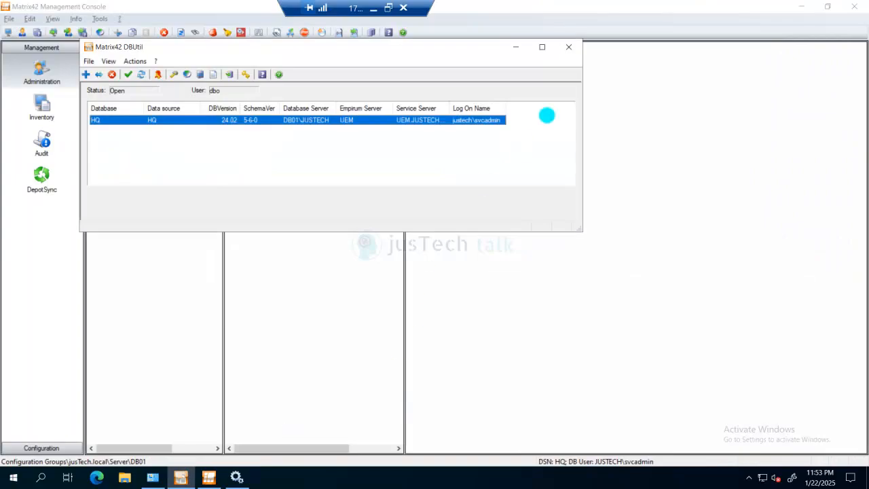
pyautogui.click(568, 47)
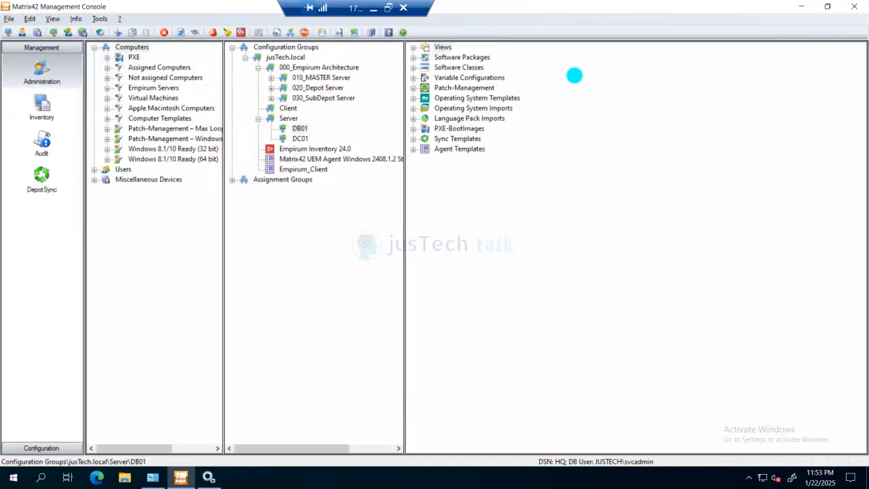
pyautogui.click(801, 7)
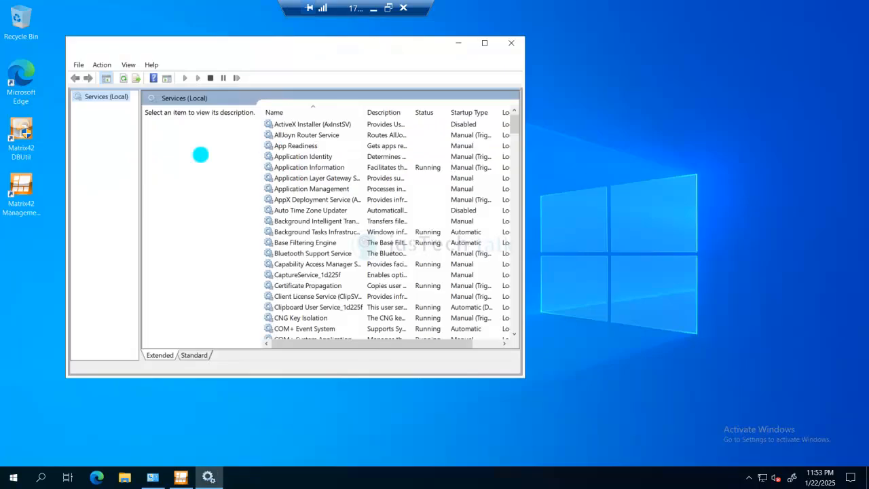
pyautogui.click(512, 42)
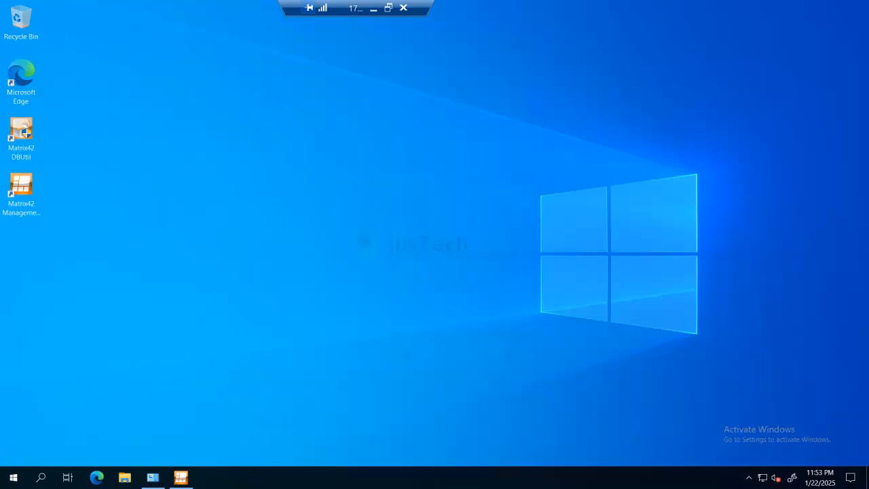
pyautogui.rightClick(21, 134)
pyautogui.click(61, 169)
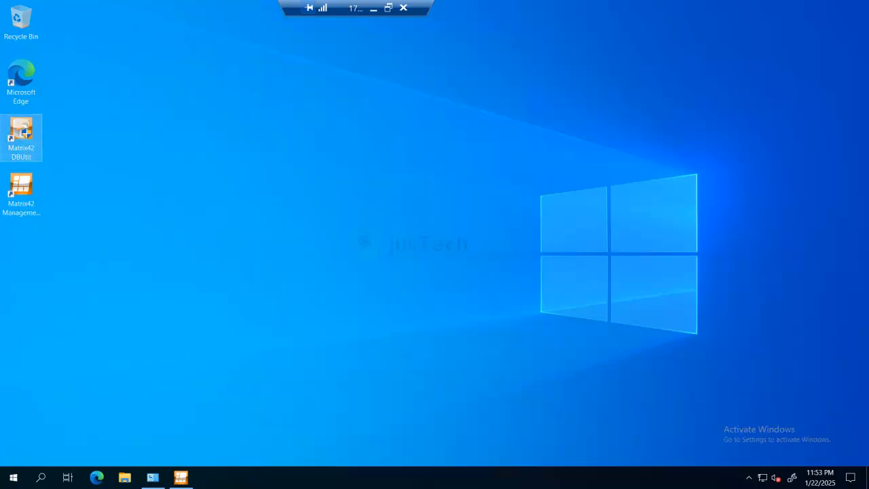
pyautogui.click(380, 314)
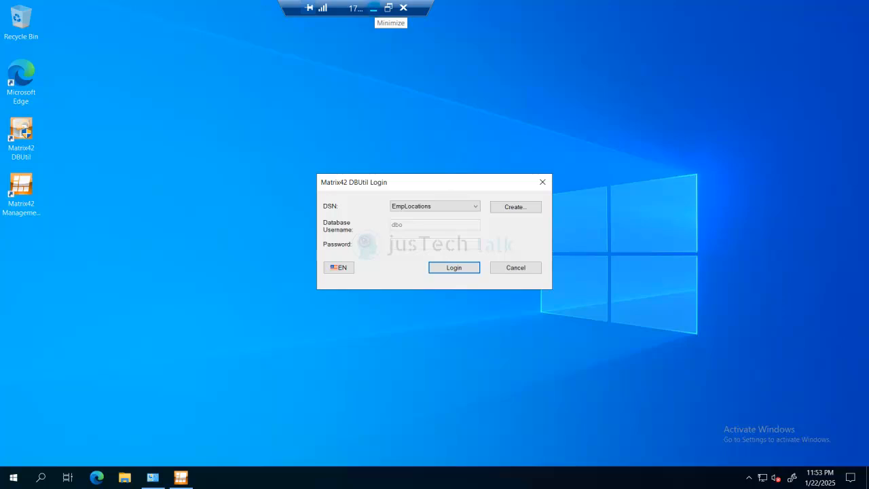
pyautogui.click(374, 8)
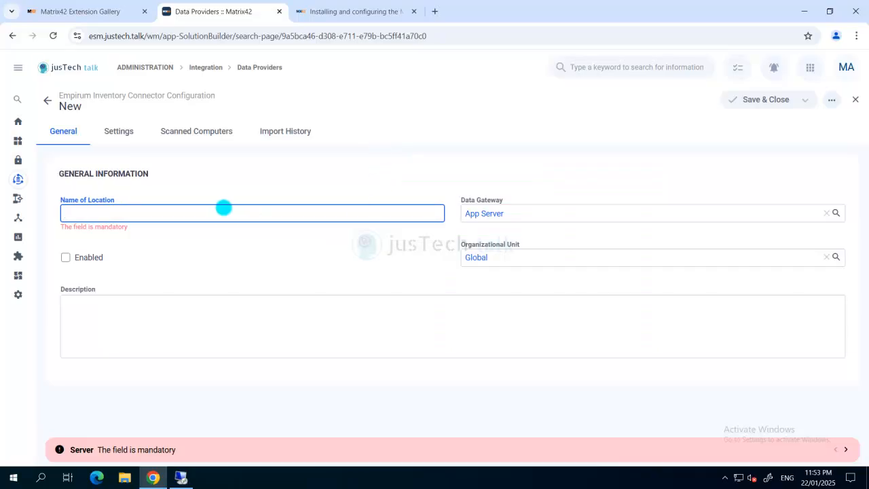
# Step: Name the new configuration's location EmpLocations and enable the configuration
pyautogui.click(224, 208)
pyautogui.write('EmpLocations')
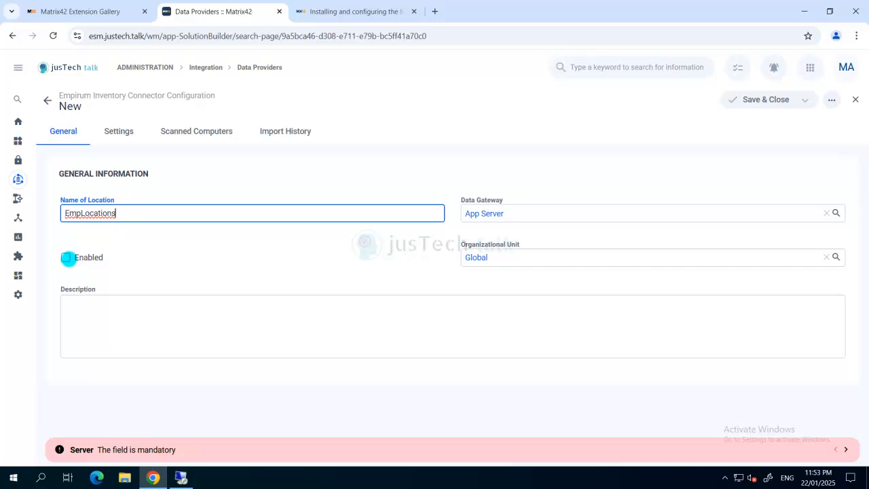
pyautogui.click(65, 258)
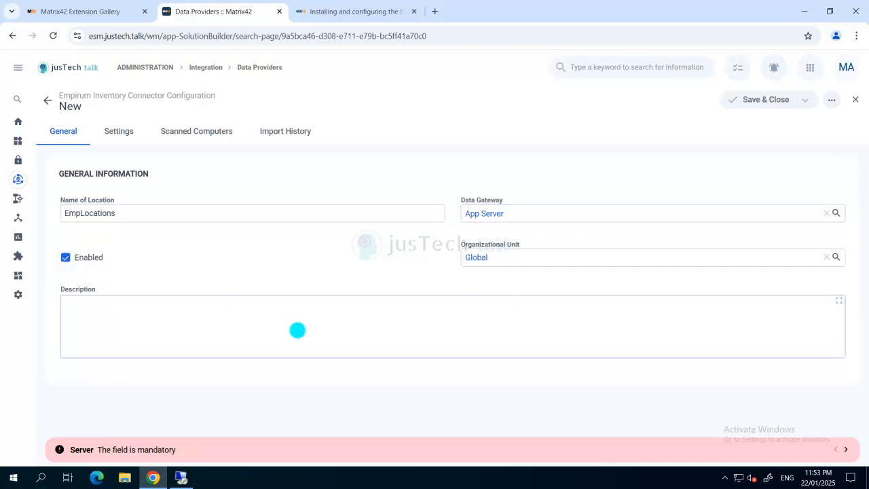
# Step: In the Empirum API settings, set the protocol to net.tcp and the server to UEM
pyautogui.click(119, 134)
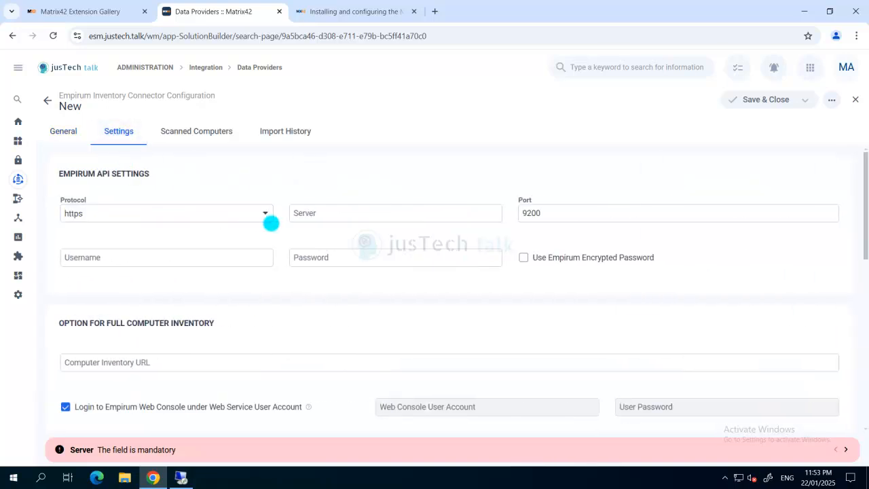
pyautogui.click(260, 213)
pyautogui.click(96, 244)
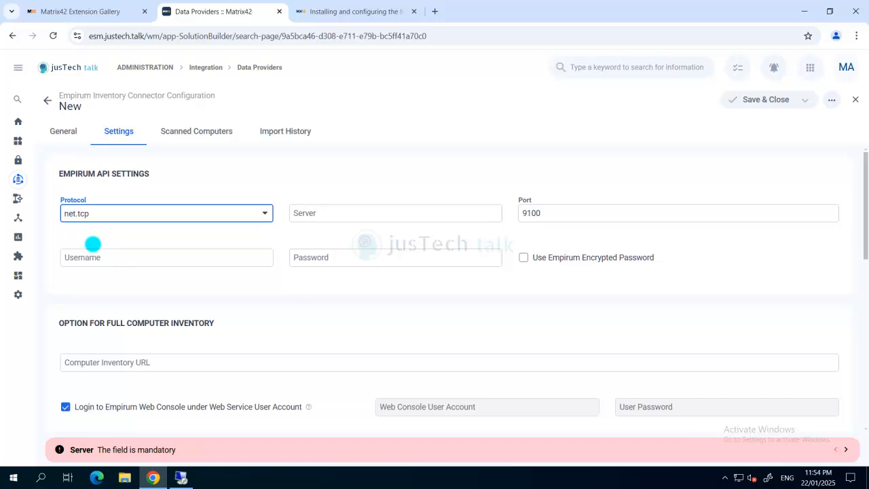
pyautogui.click(298, 212)
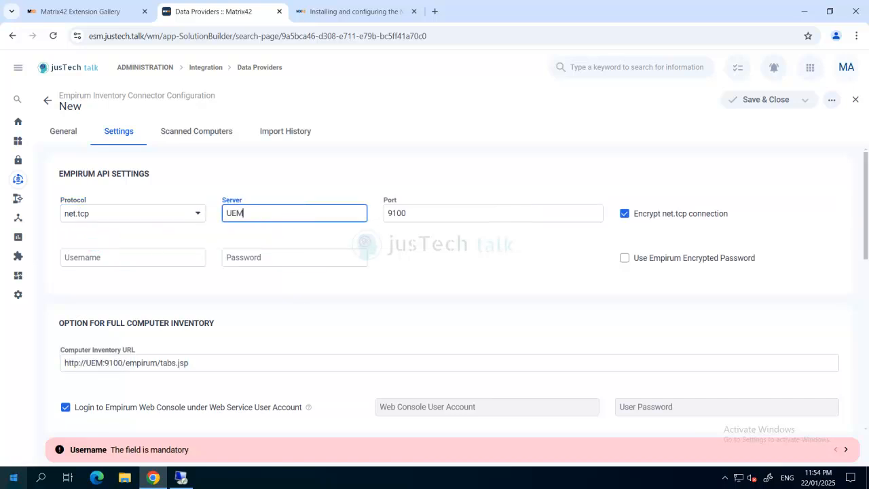
# Step: Ping the host uem from Command Prompt to check that the Empirum server is reachable
pyautogui.click(13, 478)
pyautogui.write('cmd')
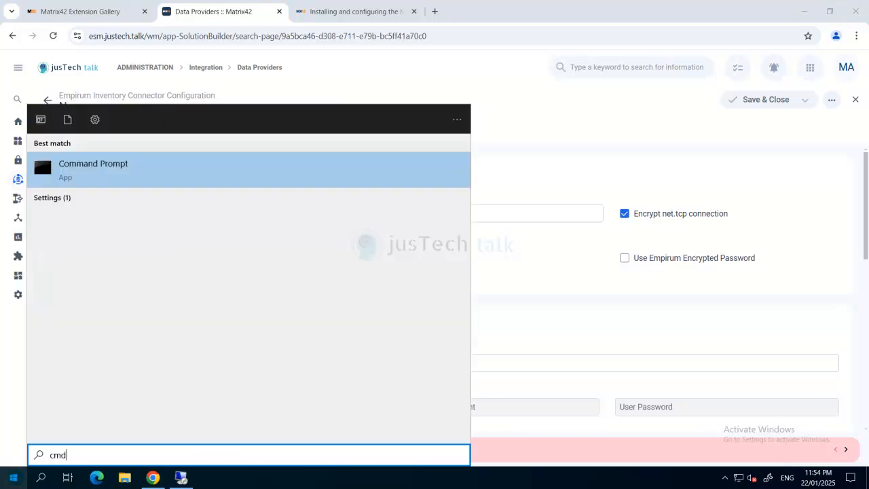
pyautogui.press('Return')
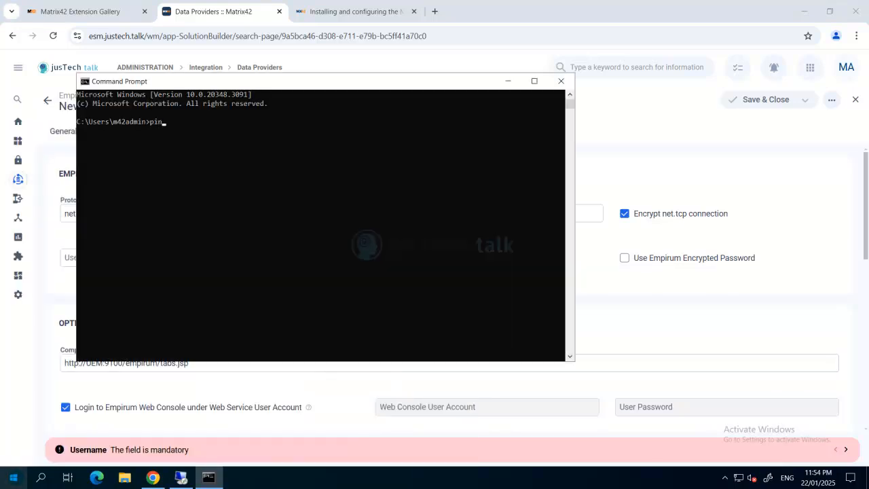
pyautogui.press('Return')
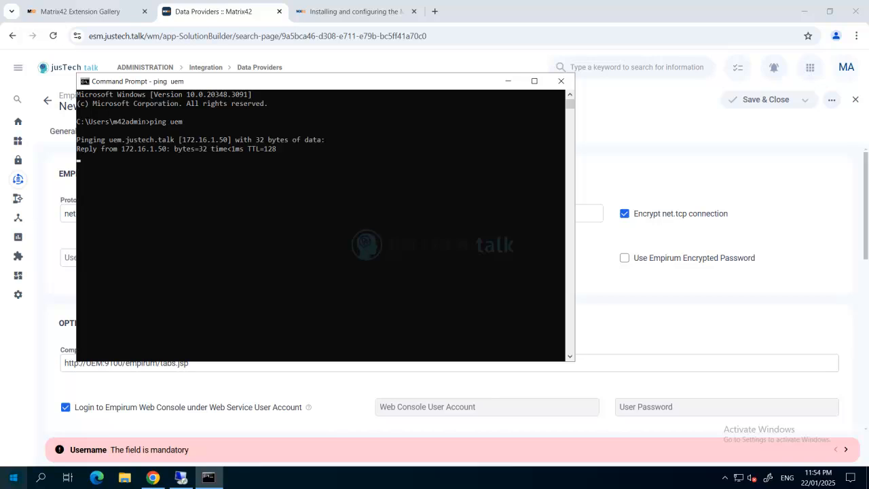
pyautogui.hotkey('ctrl', 'c')
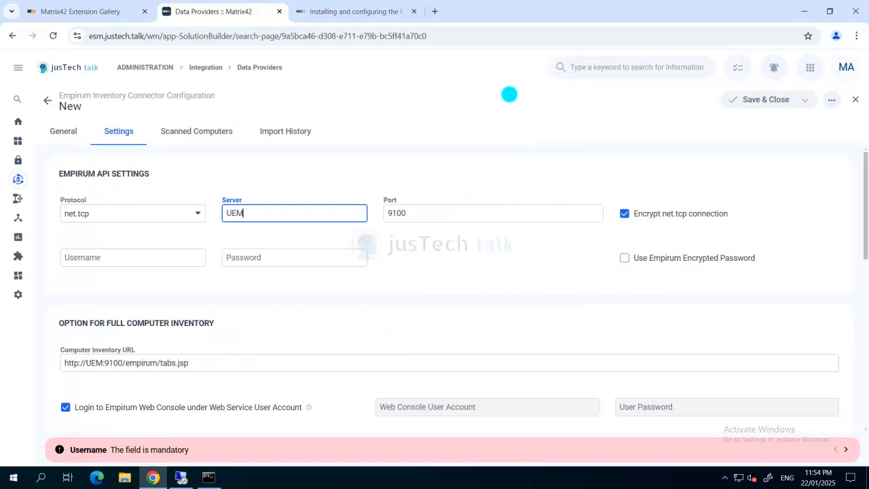
pyautogui.click(508, 83)
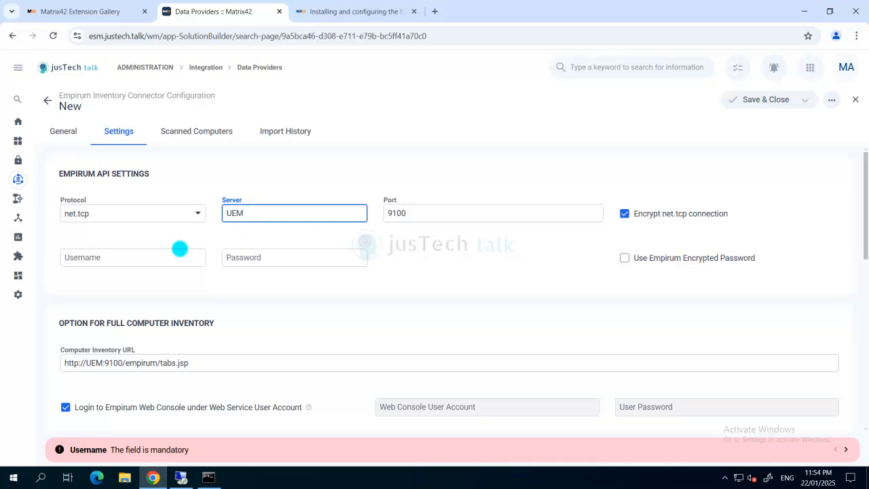
# Step: Enter justech\m42admin as the Empirum API username and fill in the account password
pyautogui.click(183, 260)
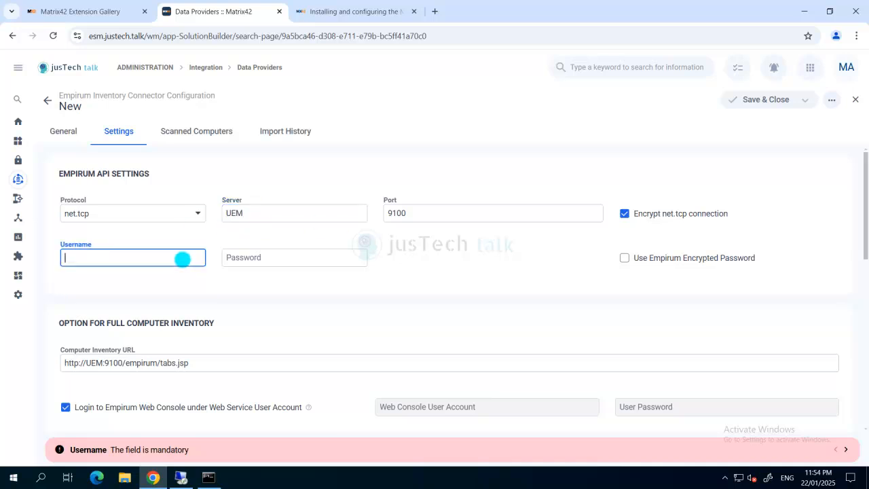
pyautogui.write('justeh')
pyautogui.press('BackSpace')
pyautogui.write('ch\\m42admin')
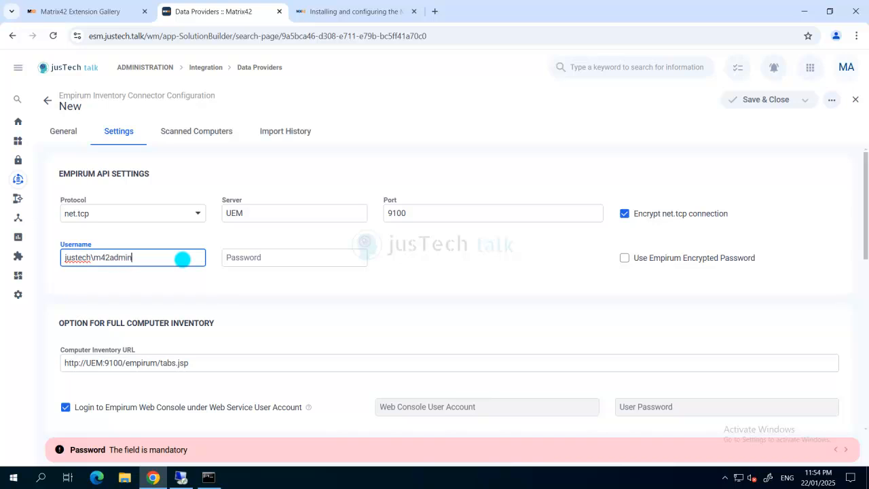
pyautogui.press('Tab')
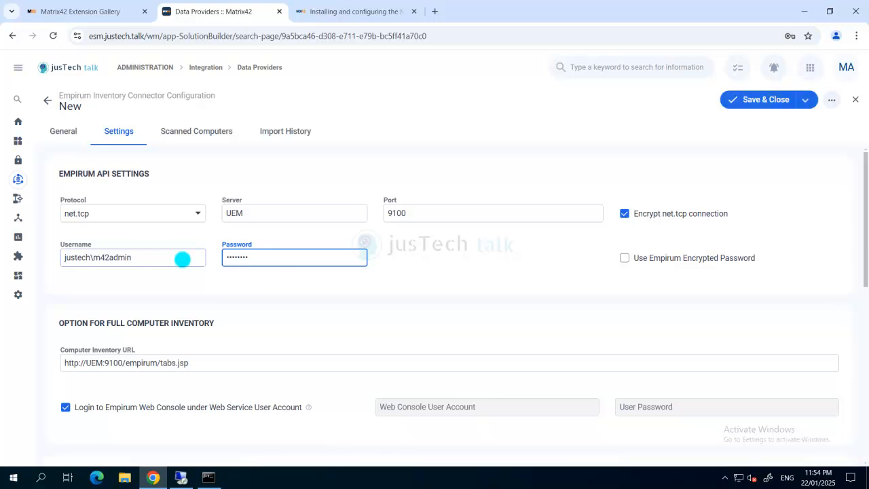
# Step: Enable changing the status for deleted computers in the import settings, and save the configuration and the Empirum Inventory data provider
pyautogui.scroll(-3, 423, 282)
pyautogui.scroll(-2, 423, 282)
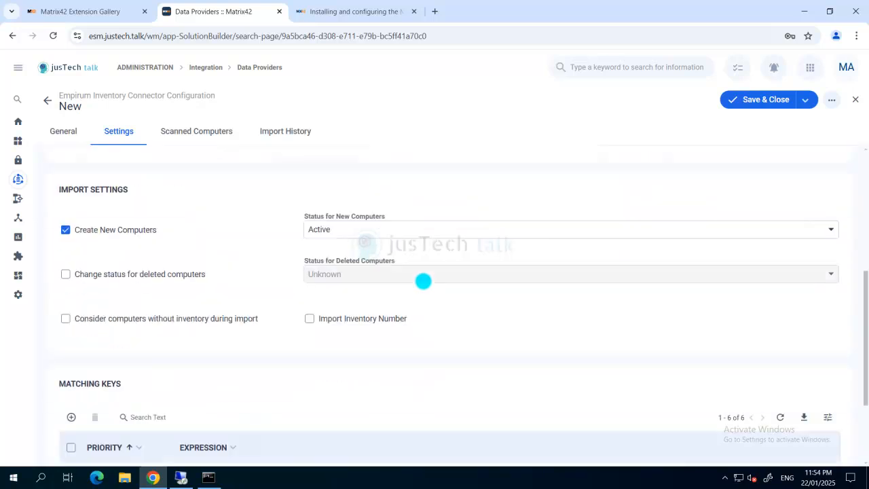
pyautogui.click(65, 275)
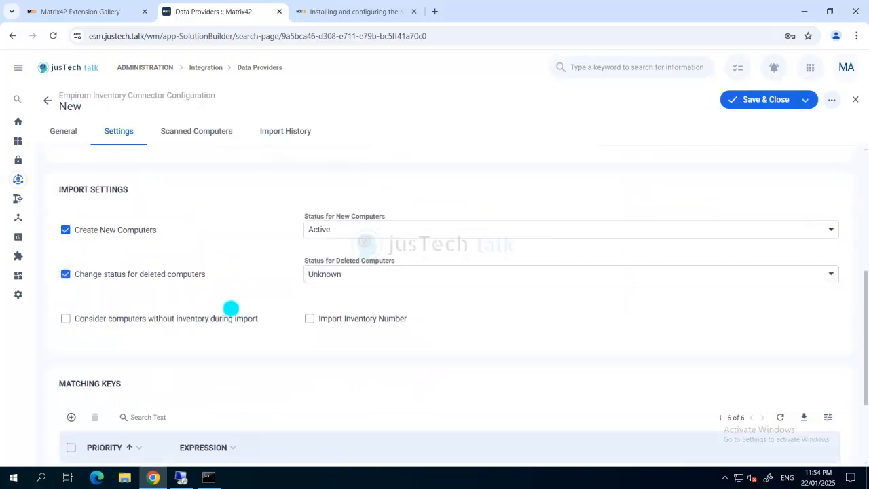
pyautogui.scroll(-2, 231, 309)
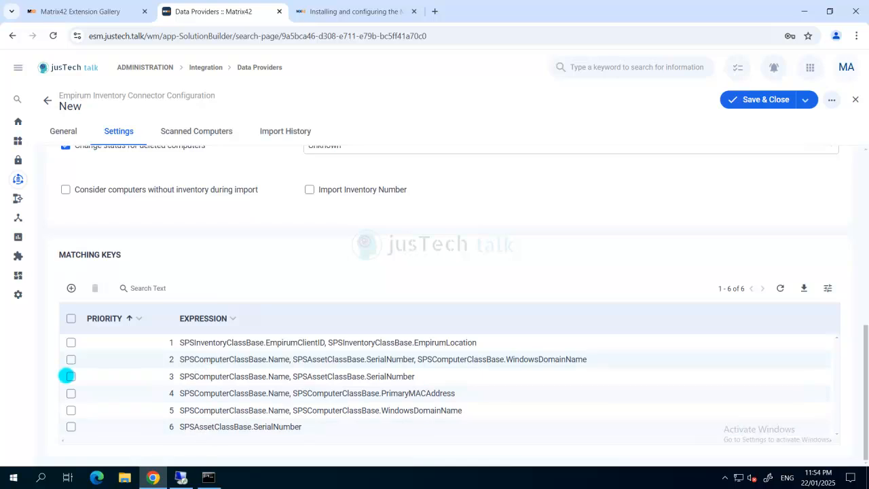
pyautogui.scroll(5, 643, 400)
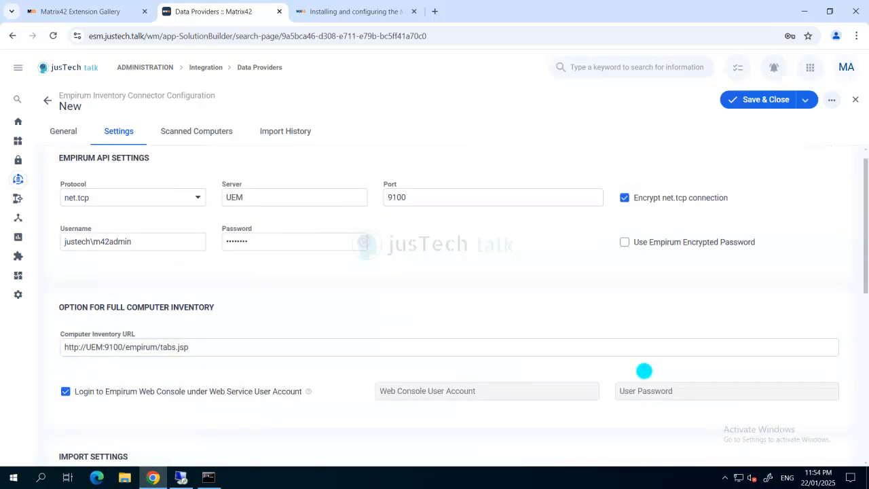
pyautogui.click(747, 101)
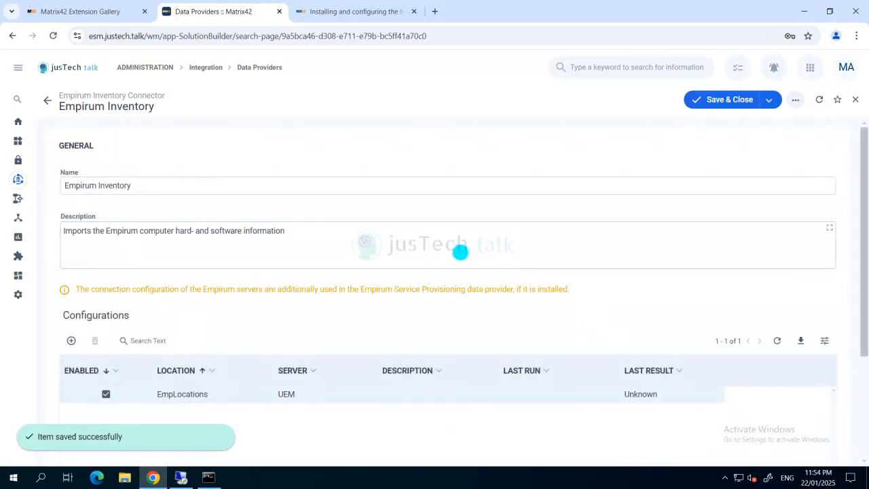
pyautogui.click(716, 100)
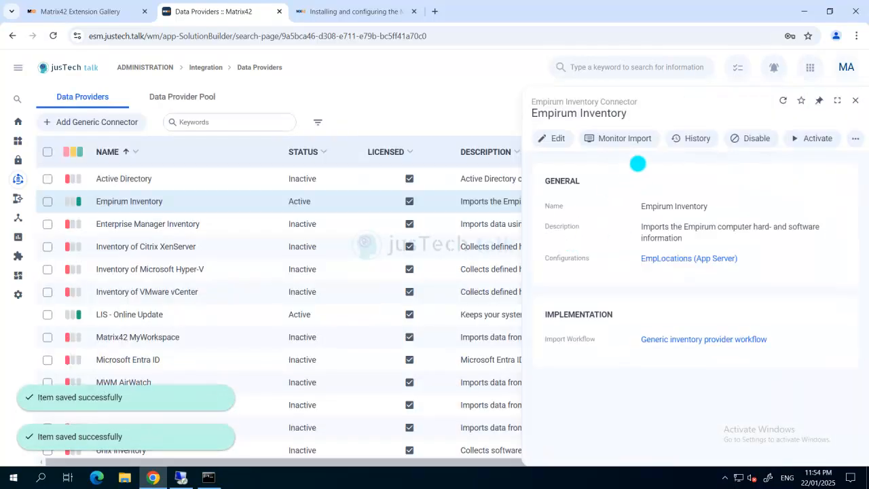
# Step: Activate the Empirum Inventory data provider and review its import monitor, including the workflow state and data collector result
pyautogui.click(820, 138)
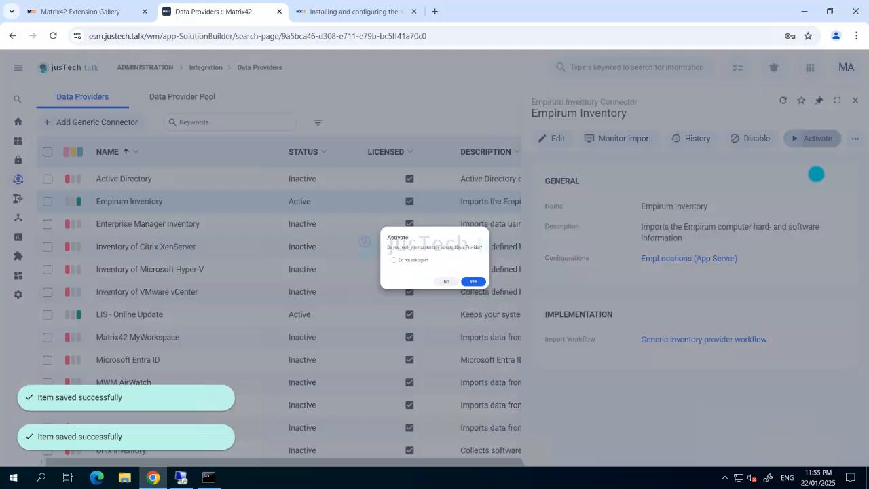
pyautogui.click(513, 305)
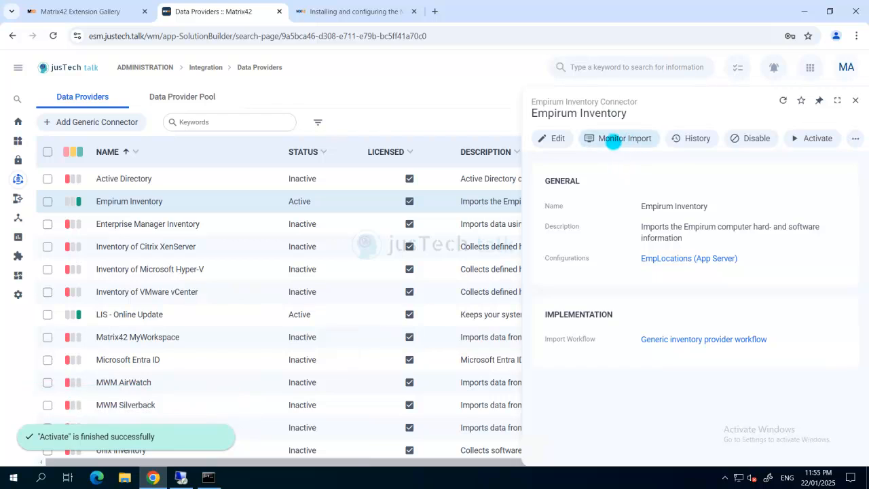
pyautogui.click(615, 139)
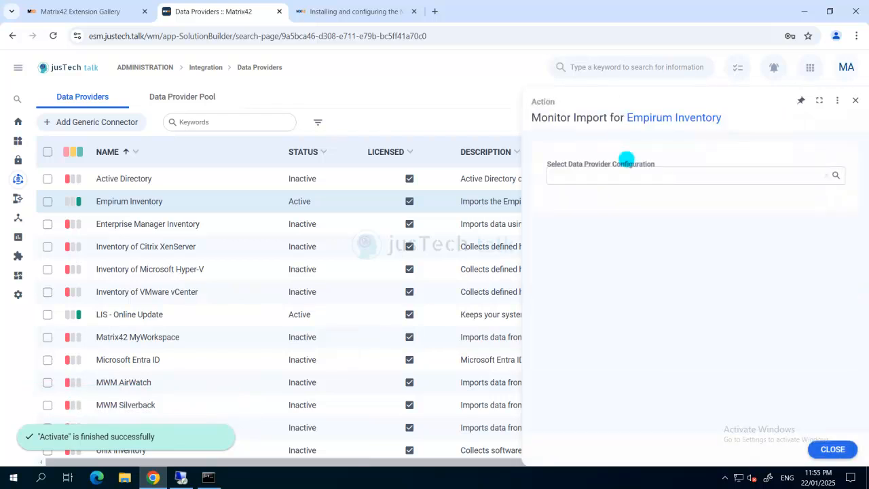
pyautogui.scroll(-3, 698, 252)
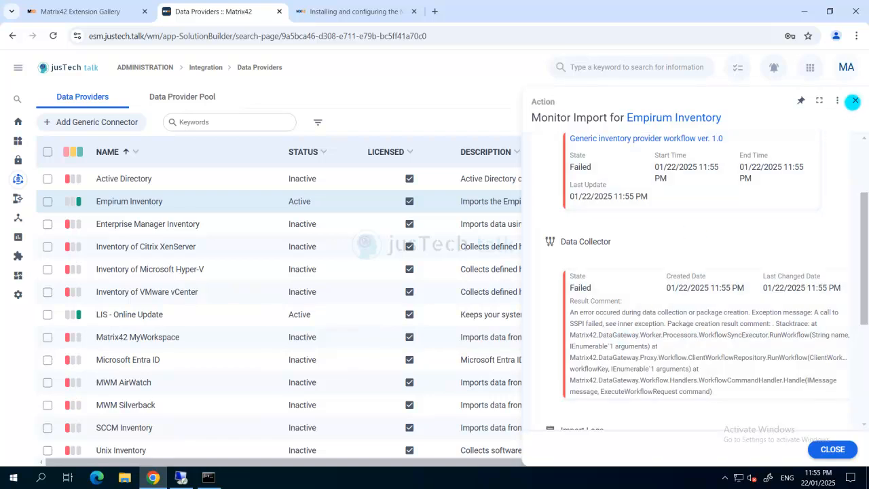
pyautogui.click(855, 100)
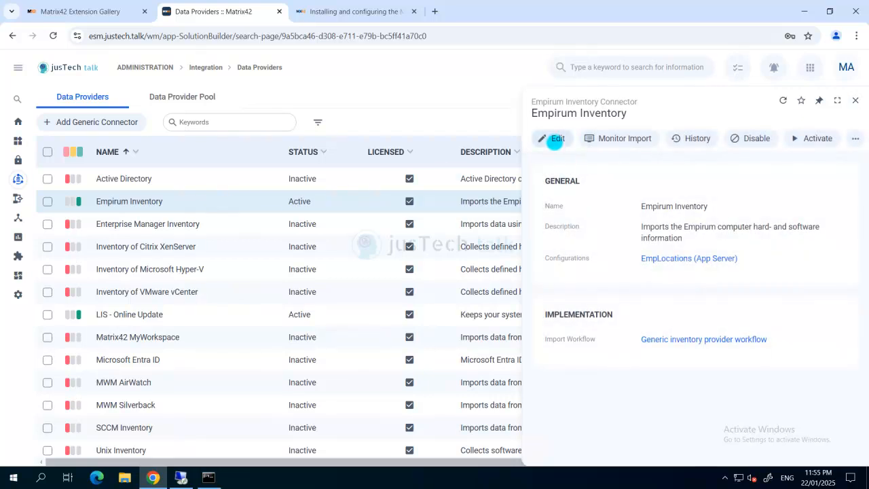
# Step: Set the Empirum API server to 172.16.1.50 in the EmpLocations configuration of the Empirum Inventory data provider
pyautogui.click(557, 139)
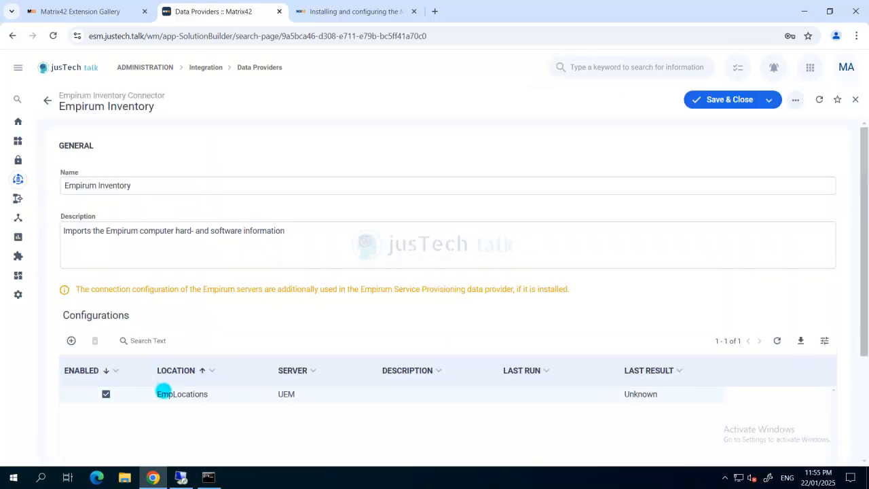
pyautogui.click(169, 396)
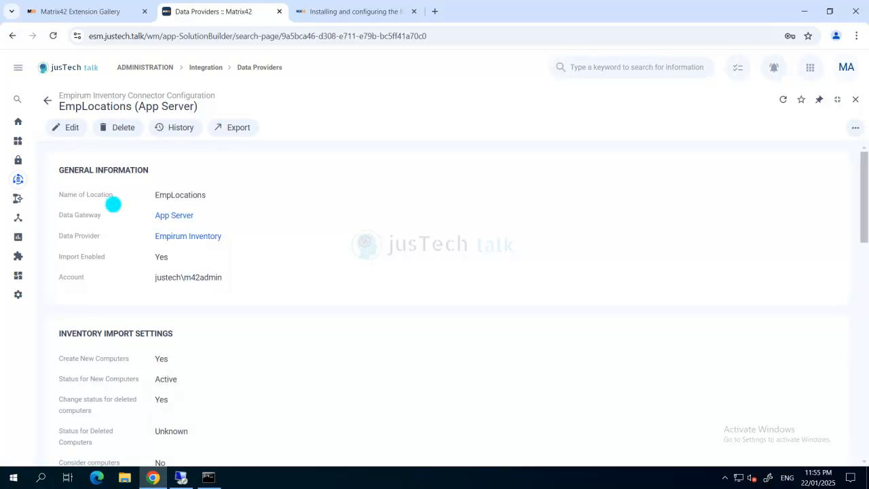
pyautogui.click(72, 129)
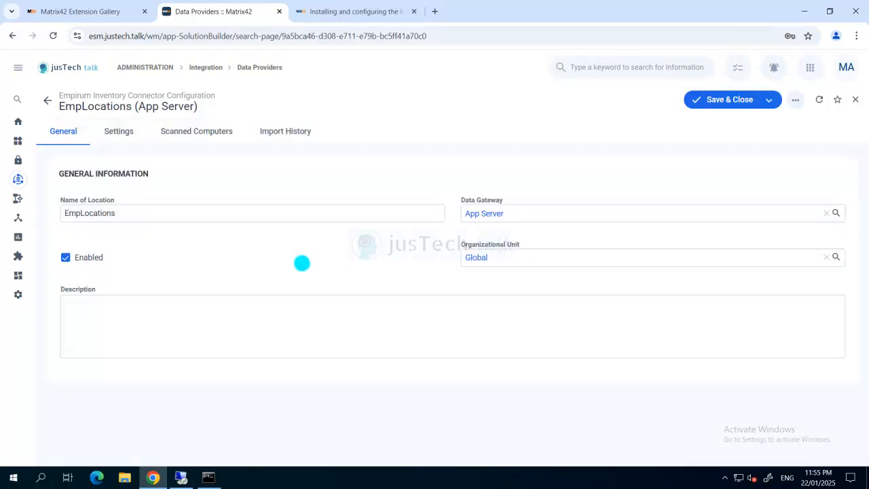
pyautogui.click(127, 135)
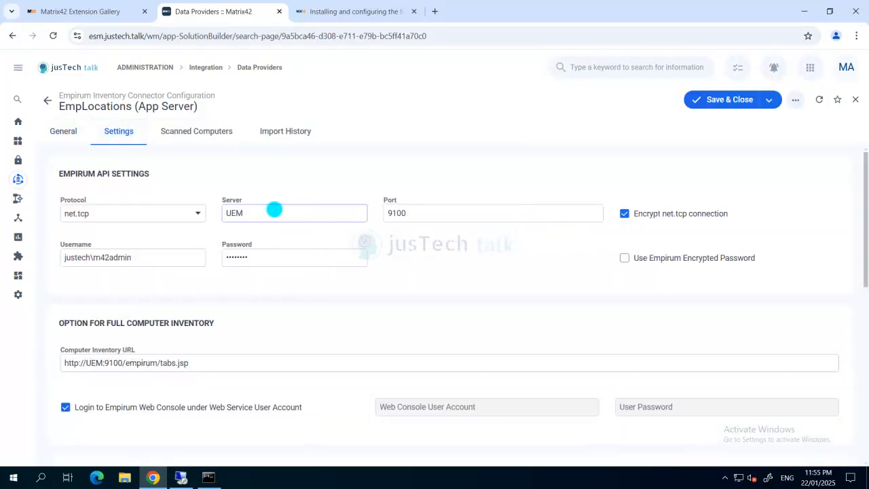
pyautogui.doubleClick(261, 213)
pyautogui.write('1')
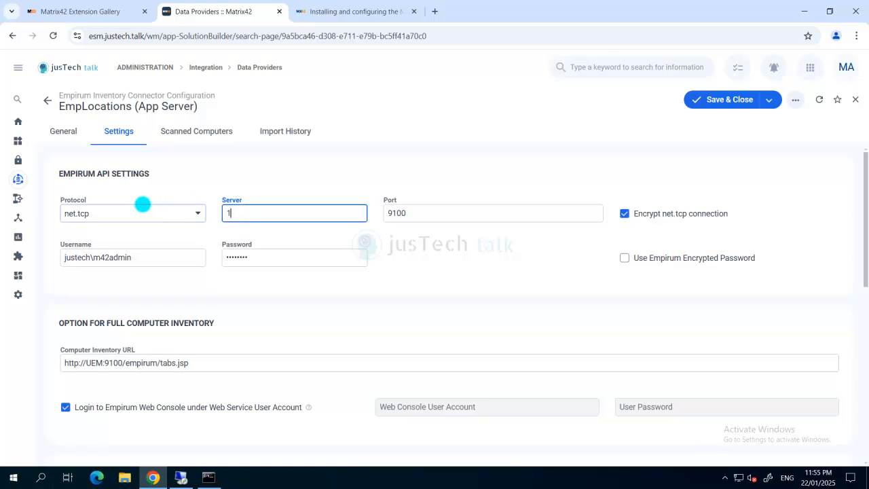
pyautogui.write('72.1')
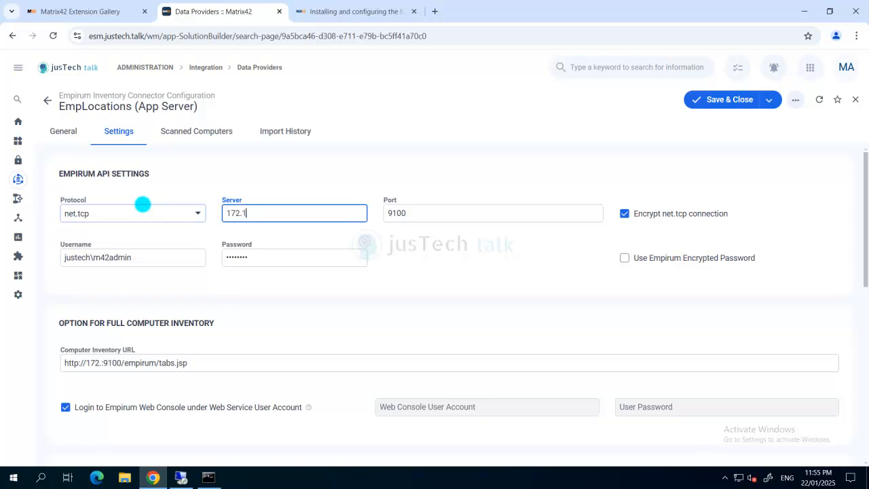
pyautogui.write('6.1.')
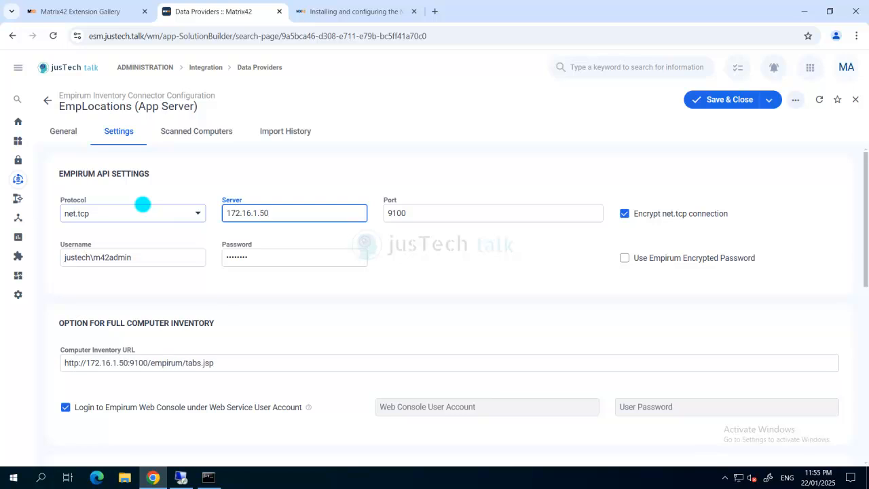
# Step: Check the entered server address against the ping replies for uem in Command Prompt
pyautogui.click(208, 477)
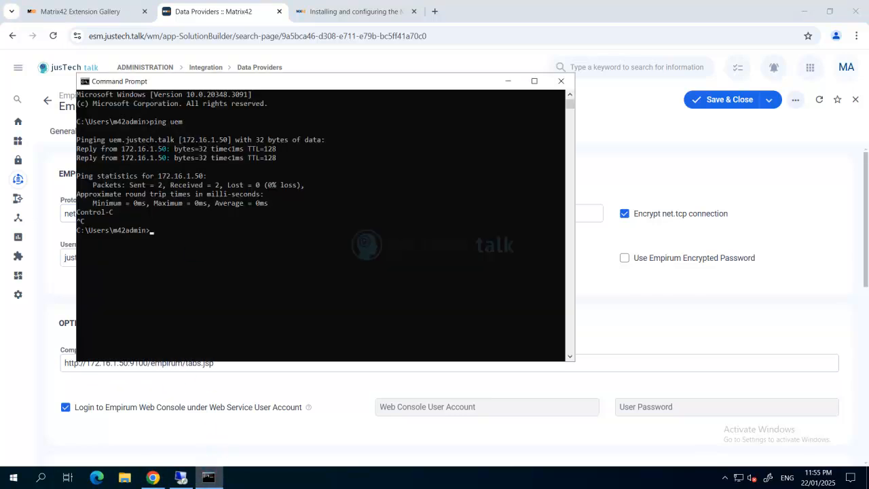
pyautogui.moveTo(150, 149); pyautogui.dragTo(167, 148)
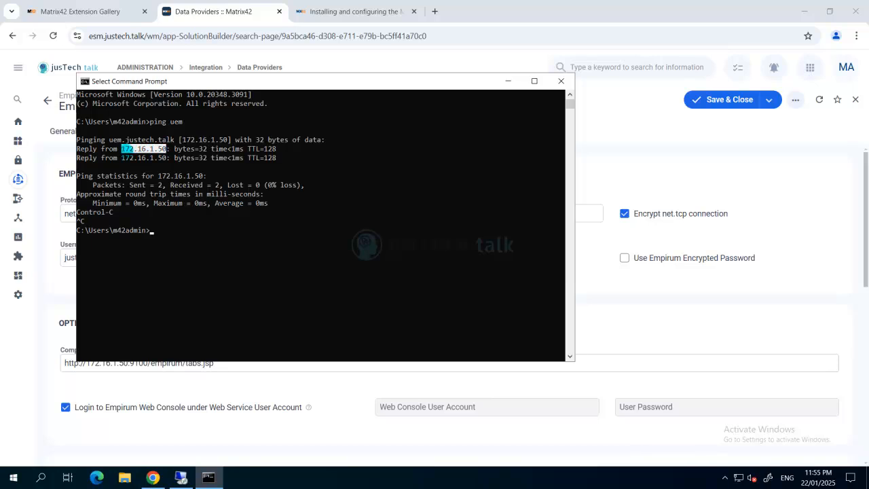
pyautogui.click(508, 81)
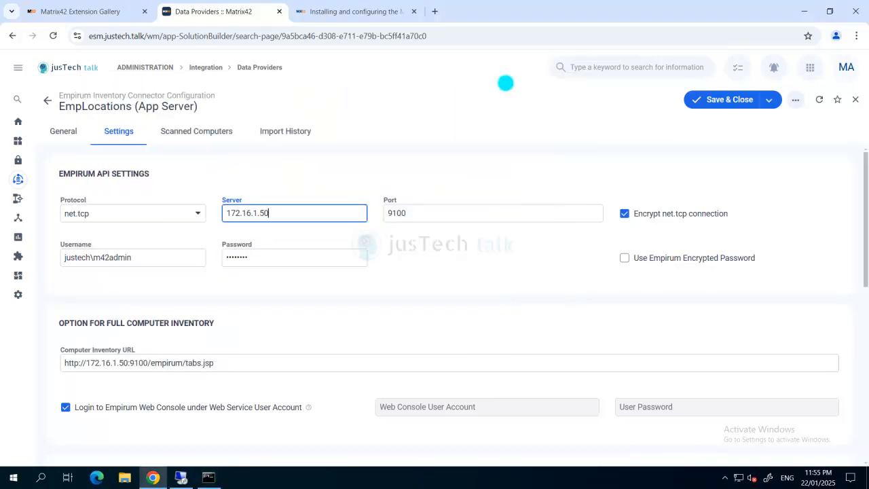
pyautogui.click(209, 478)
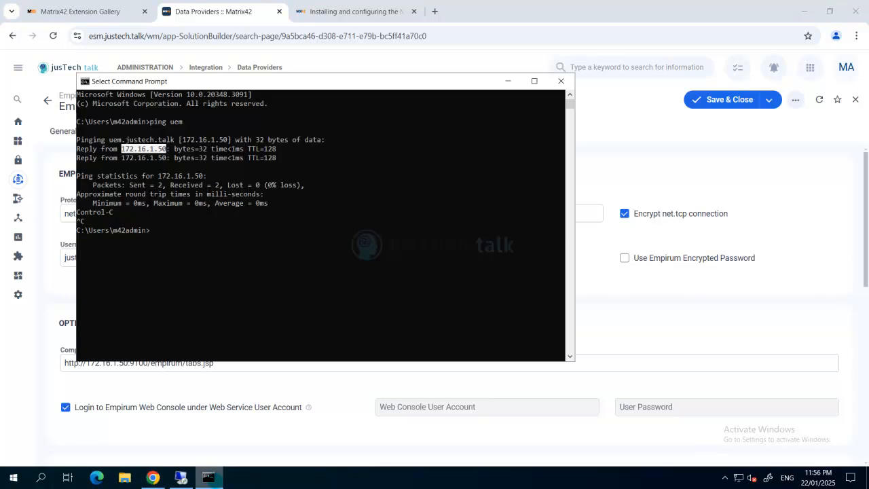
pyautogui.click(209, 477)
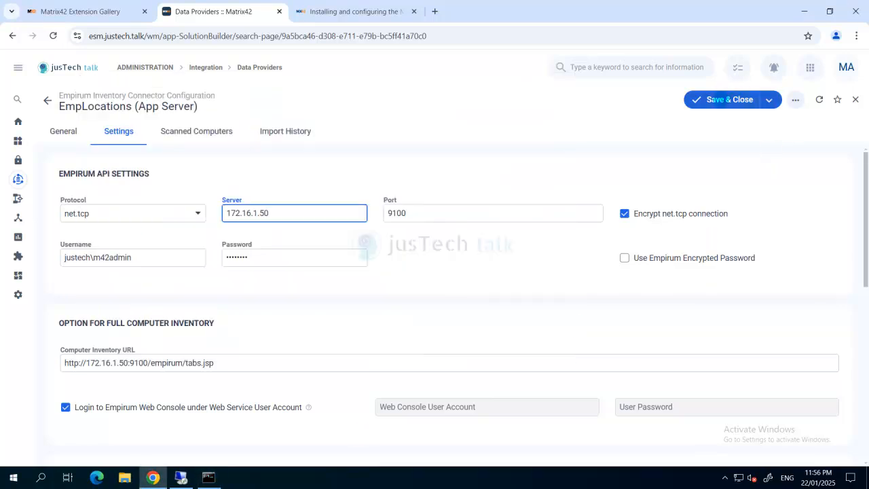
# Step: Save the EmpLocations configuration and the Empirum Inventory data provider
pyautogui.click(721, 100)
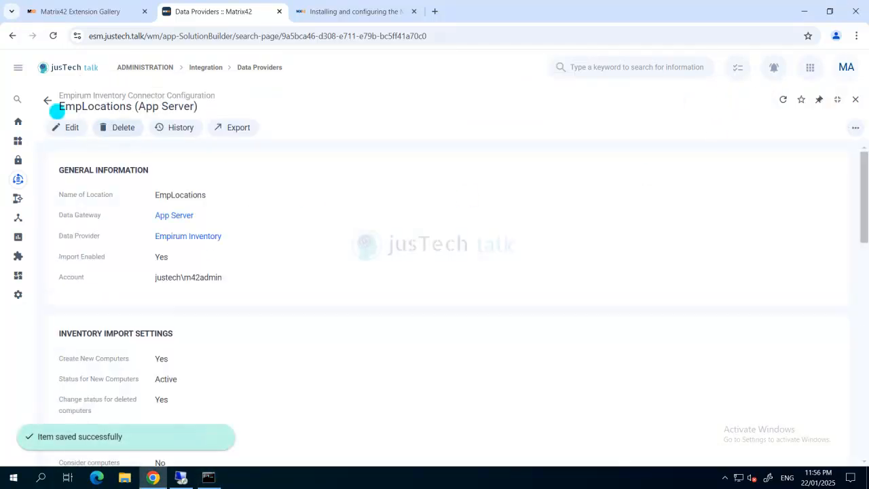
pyautogui.click(47, 102)
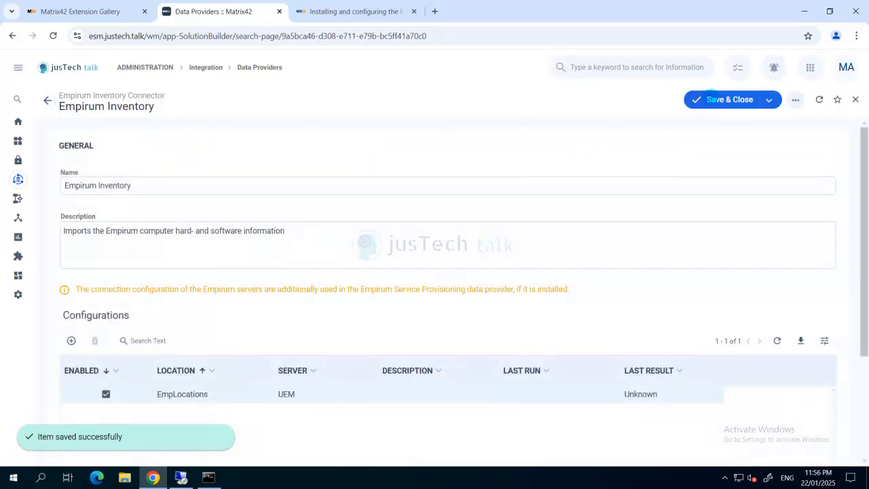
pyautogui.click(713, 100)
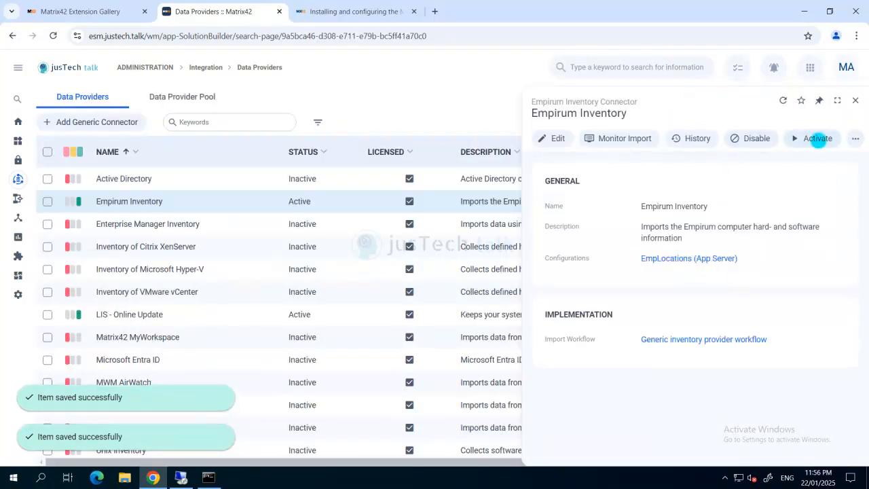
# Step: Activate the Empirum Inventory data provider again and check the workflow, data collector and import logs in its import monitor
pyautogui.click(817, 139)
pyautogui.click(512, 306)
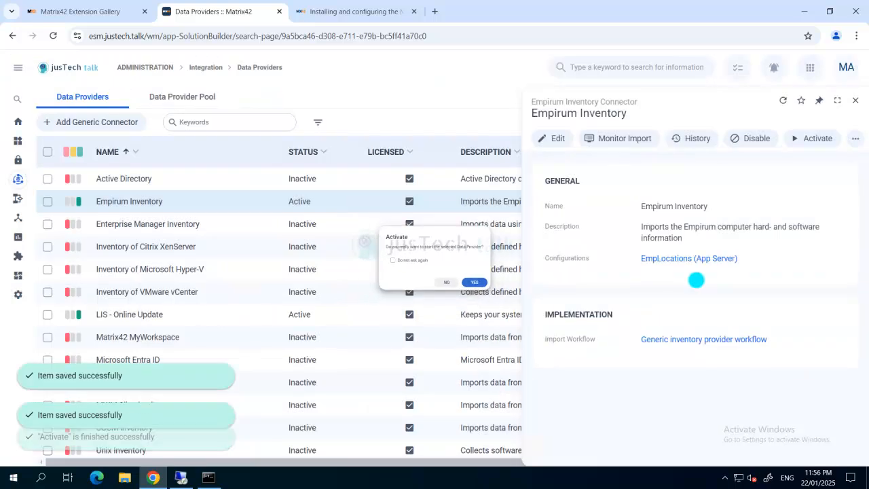
pyautogui.click(625, 139)
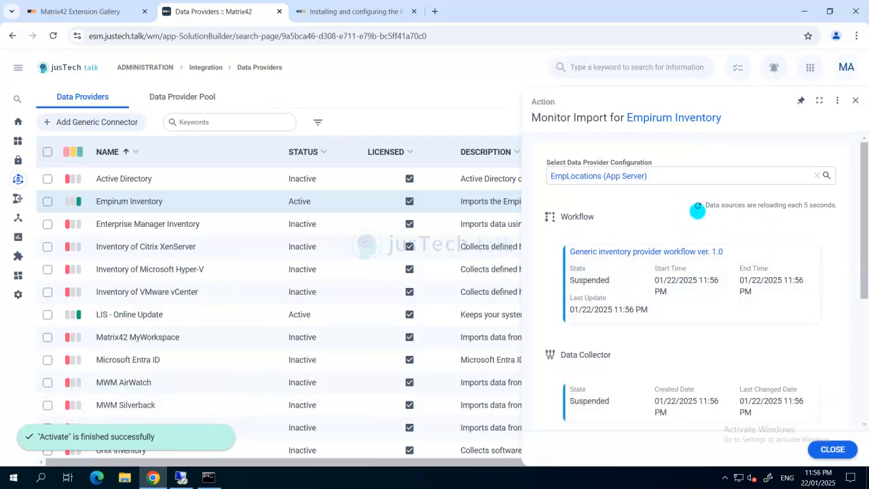
pyautogui.scroll(-1, 789, 223)
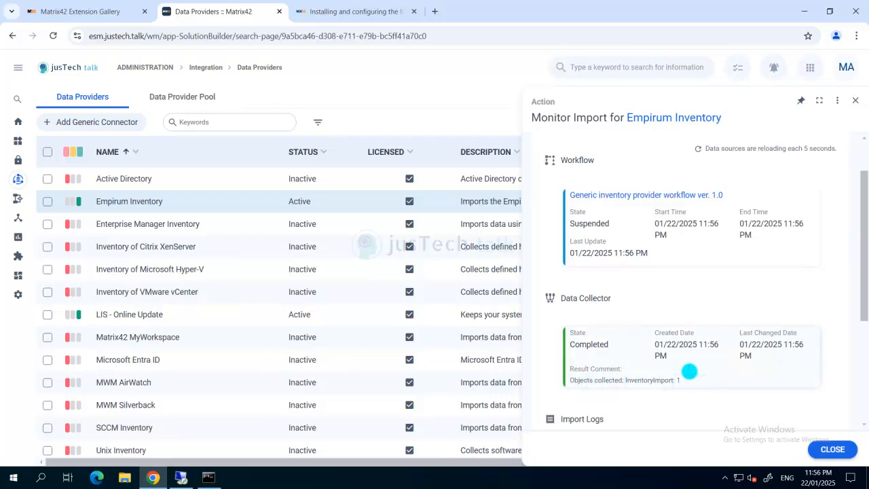
pyautogui.scroll(-3, 696, 367)
pyautogui.scroll(4, 697, 362)
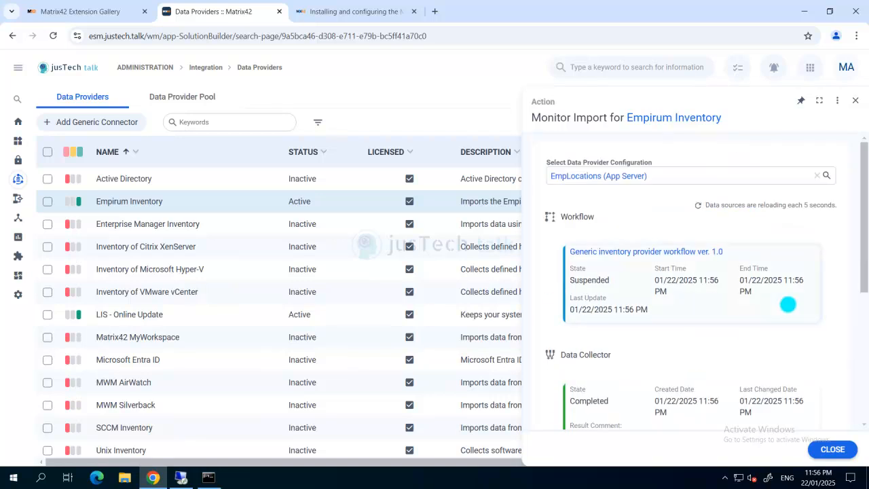
# Step: Go to the Assets application and examine its home dashboard charts on computer inventory, operating system, manufacturer, type and status
pyautogui.click(811, 68)
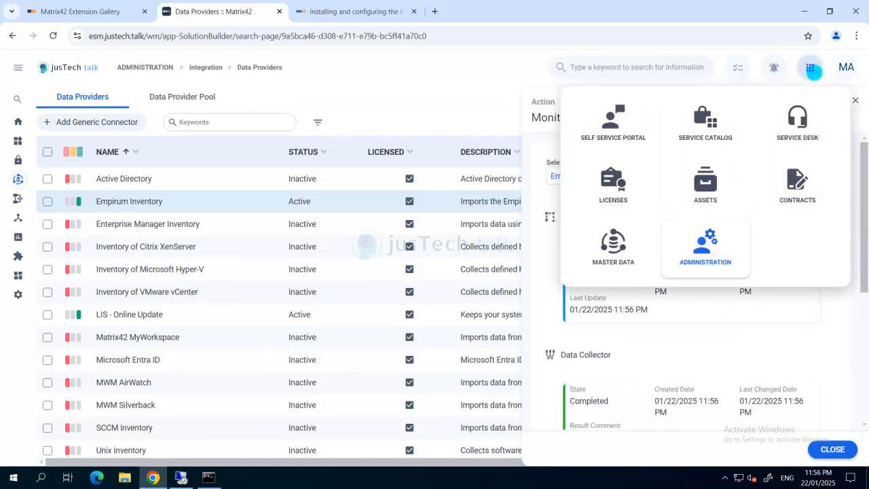
pyautogui.click(706, 184)
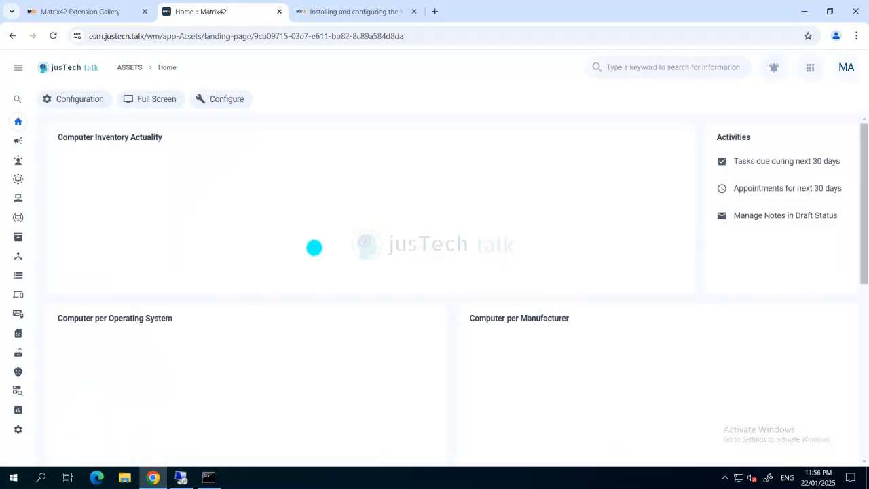
pyautogui.moveTo(99, 214)
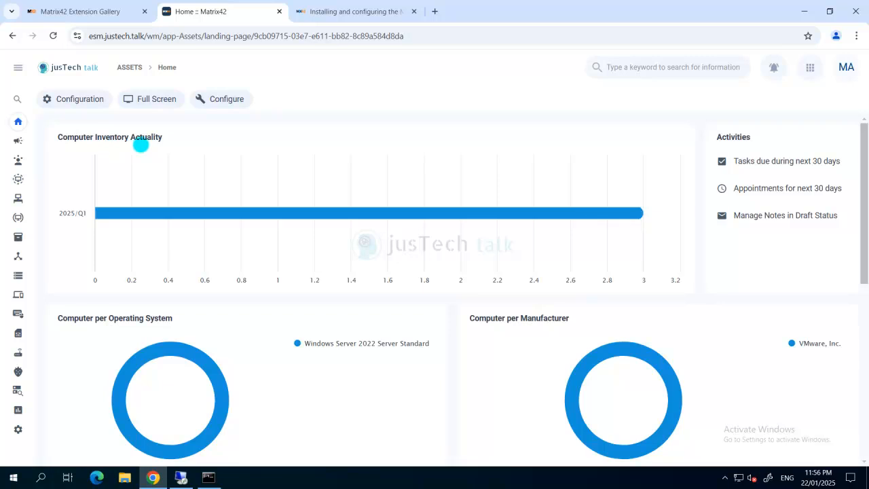
pyautogui.scroll(-2, 392, 281)
pyautogui.moveTo(124, 274)
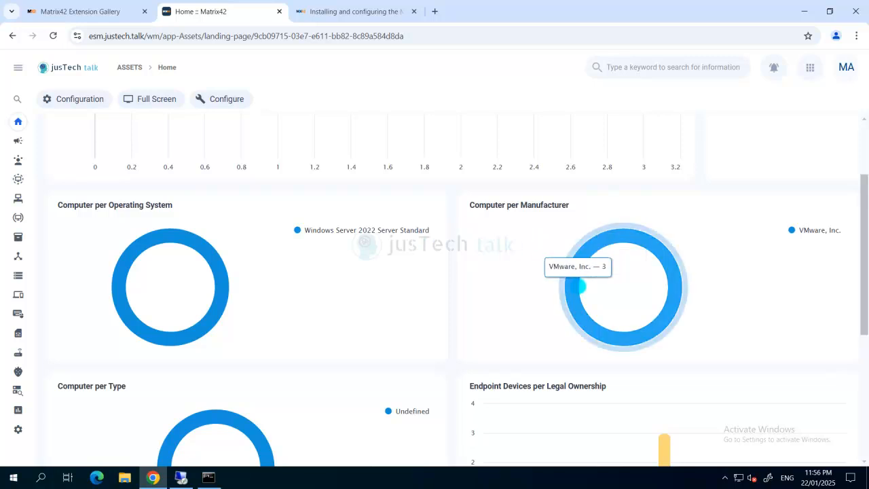
pyautogui.scroll(-3, 576, 271)
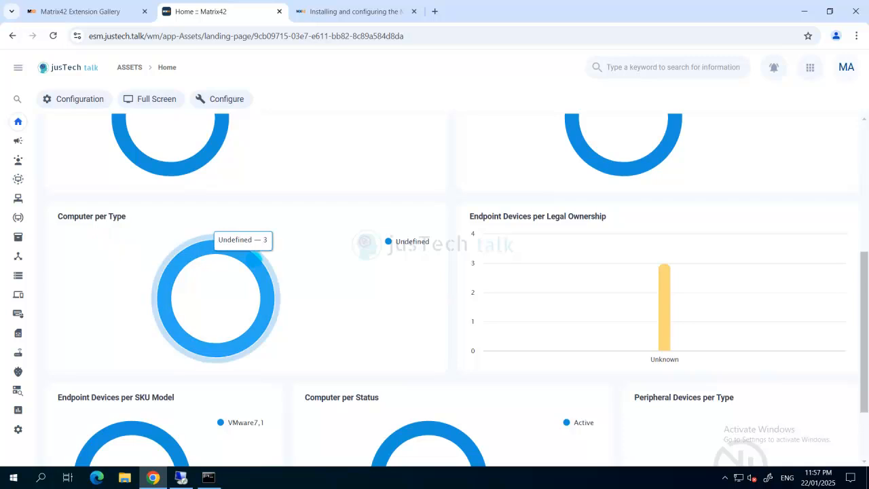
pyautogui.scroll(-2, 146, 270)
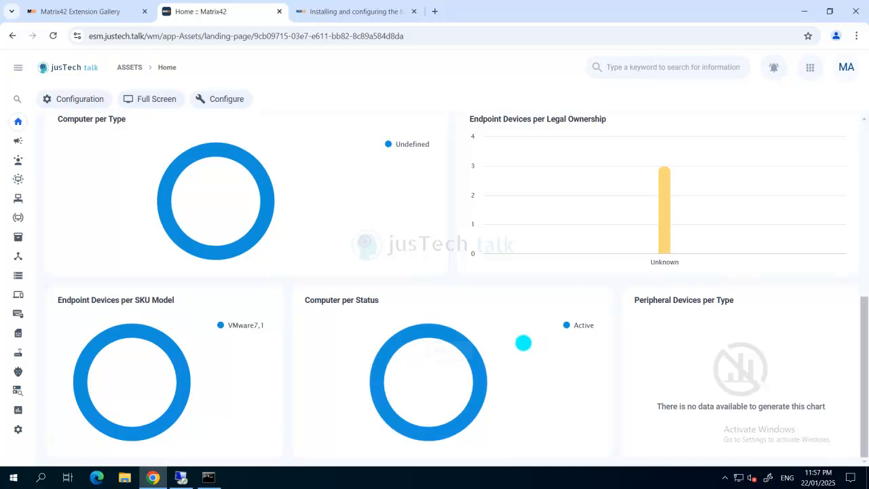
pyautogui.scroll(5, 460, 349)
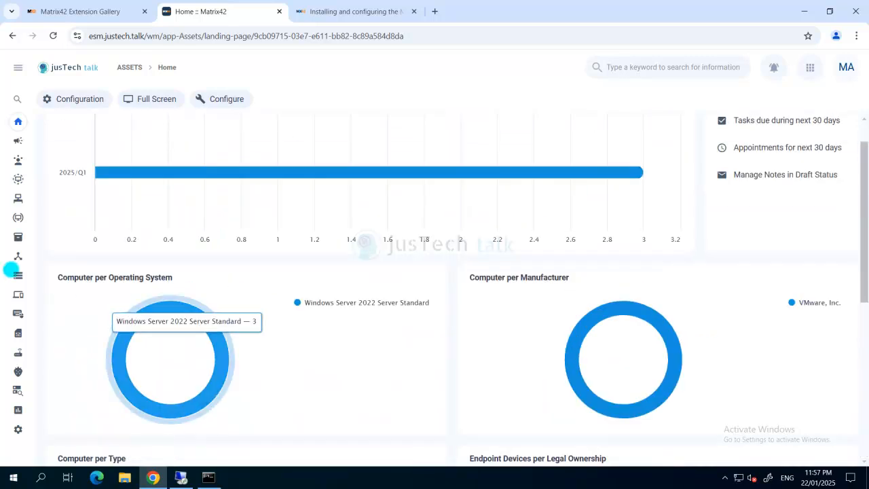
# Step: List the endpoint devices in Assets and compare them with the Server and 010_MASTER Server groups in the Matrix42 Management Console
pyautogui.moveTo(19, 304)
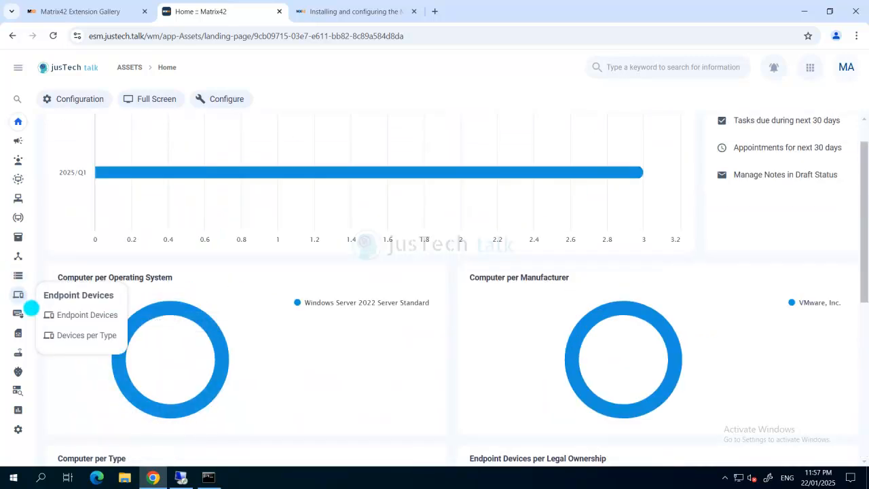
pyautogui.click(91, 318)
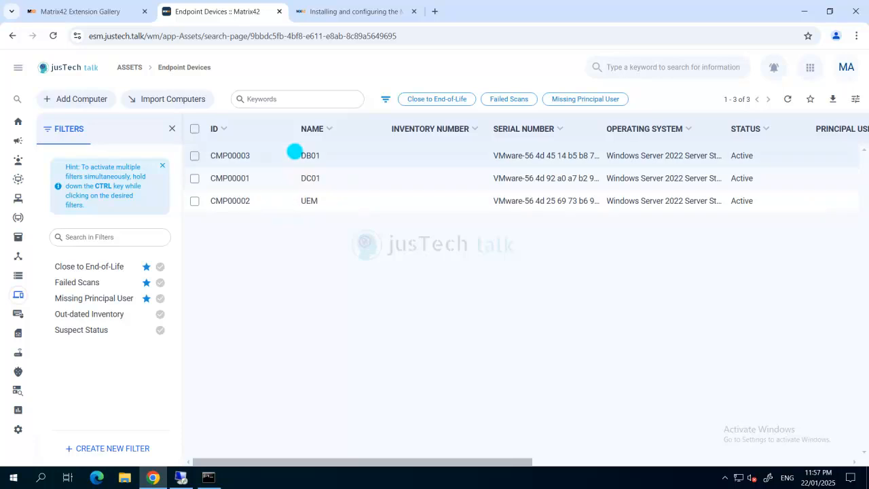
pyautogui.click(180, 477)
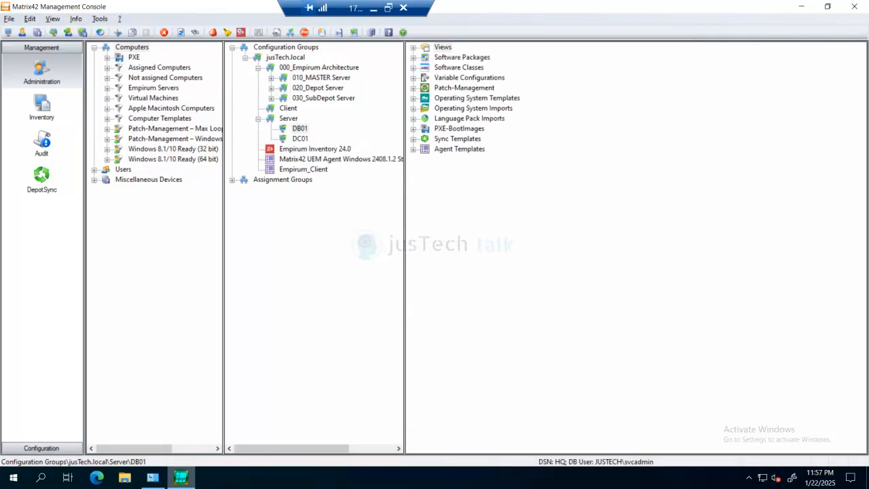
pyautogui.click(293, 196)
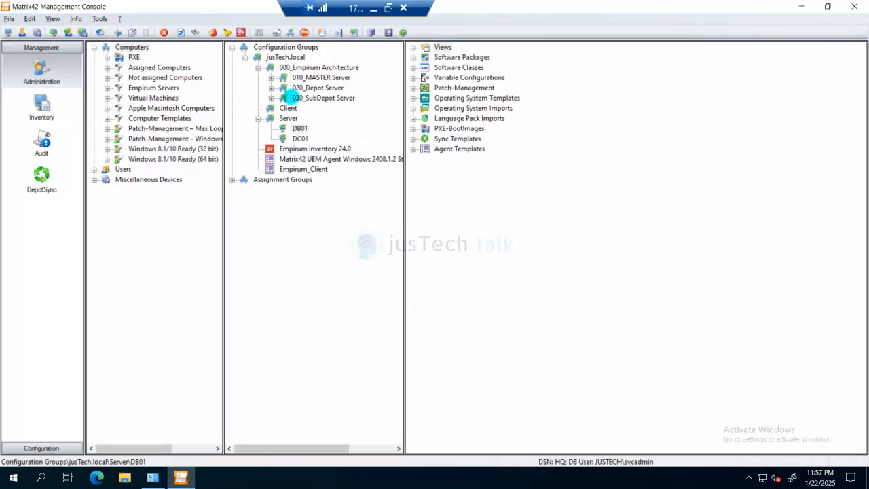
pyautogui.click(271, 77)
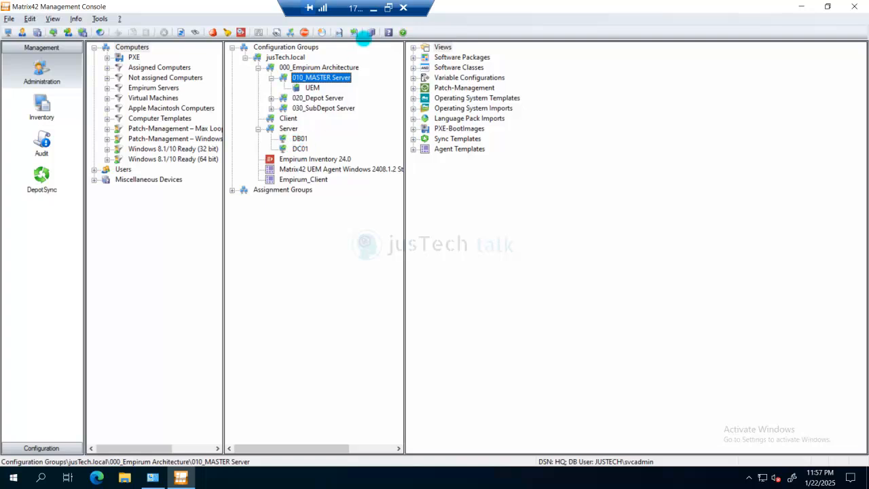
pyautogui.click(373, 8)
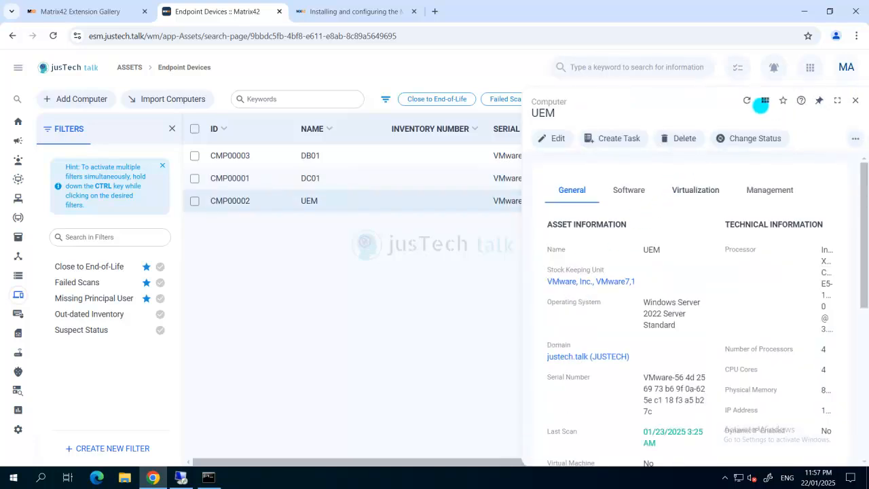
# Step: Show the UEM computer record in full view and review its general asset, technical, organization and management information
pyautogui.click(838, 101)
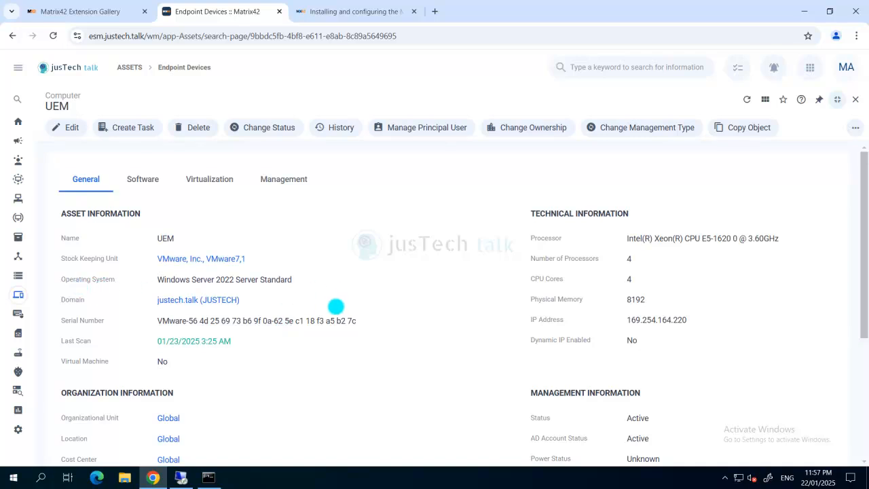
pyautogui.scroll(-2, 271, 339)
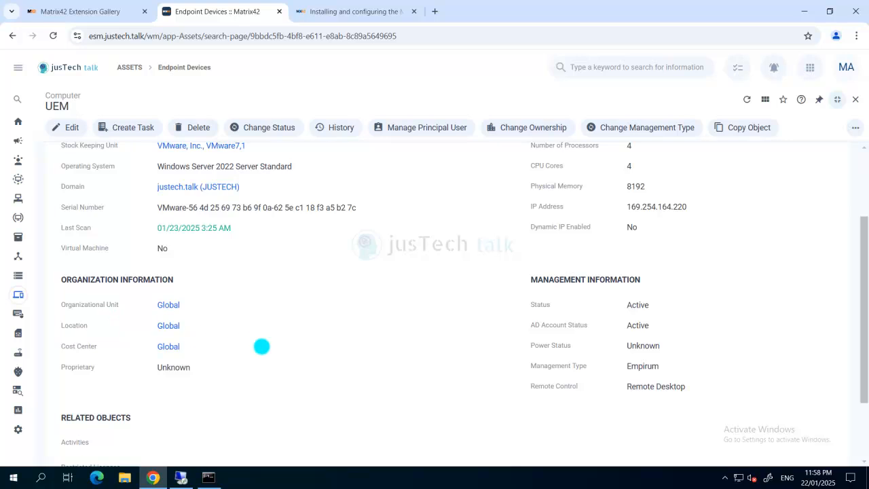
pyautogui.scroll(-2, 262, 346)
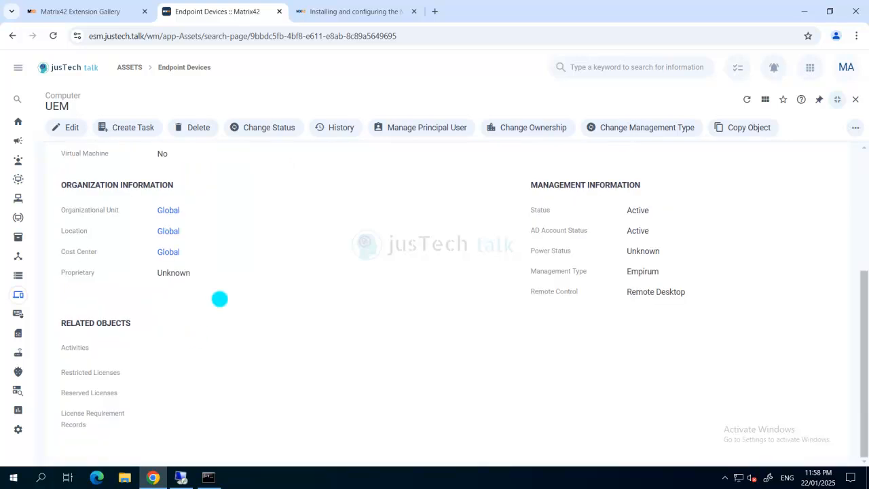
# Step: Recheck the UEM computer's asset and technical information, and go through its list of installed applications
pyautogui.scroll(3, 207, 290)
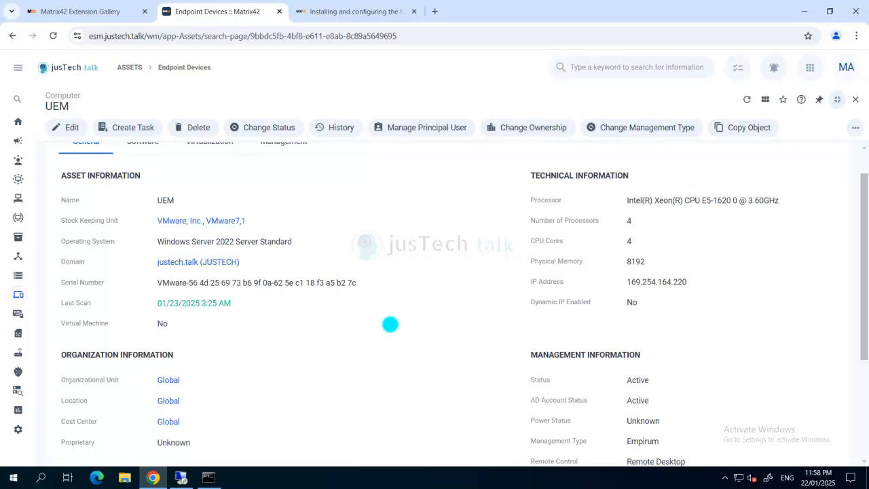
pyautogui.scroll(1, 393, 328)
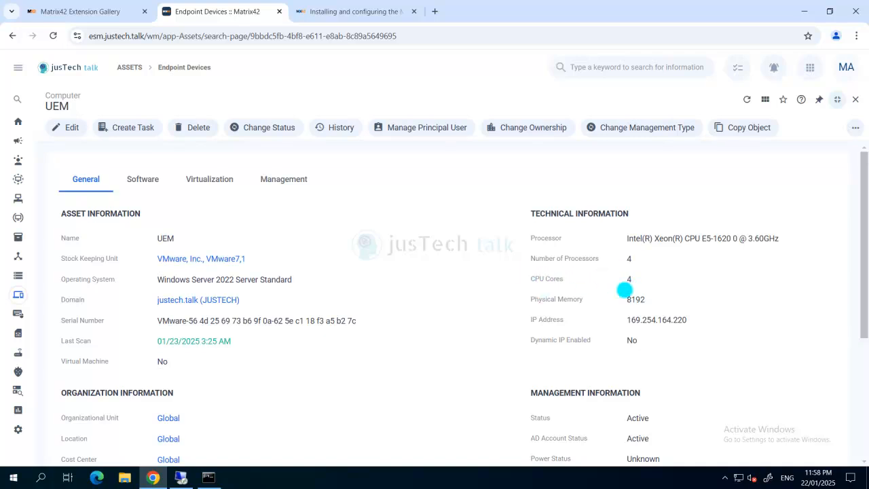
pyautogui.scroll(-3, 653, 350)
pyautogui.scroll(3, 653, 350)
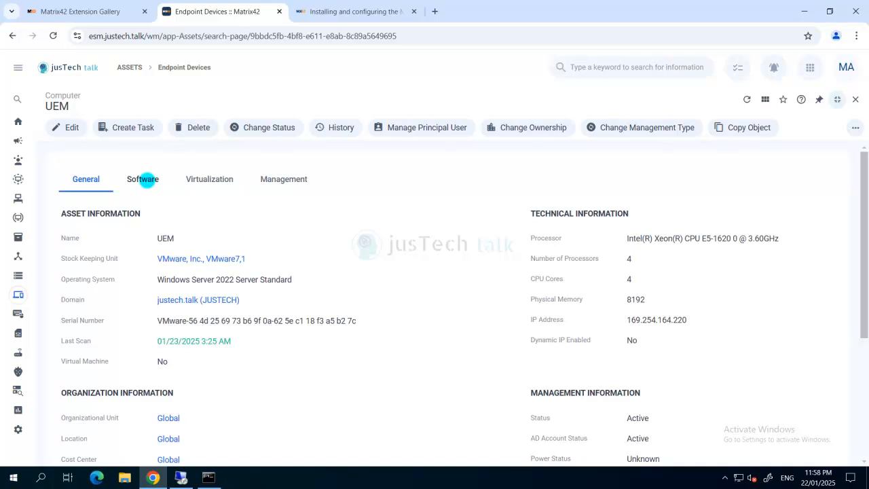
pyautogui.click(142, 178)
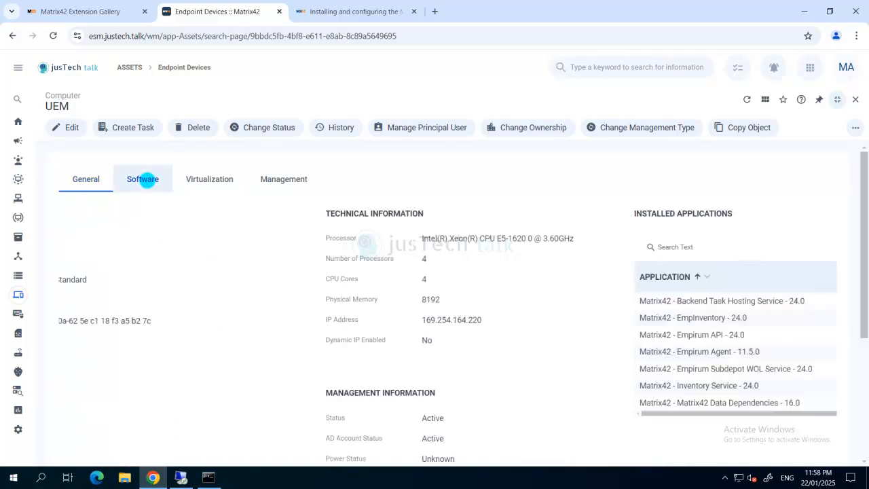
pyautogui.scroll(-12, 246, 335)
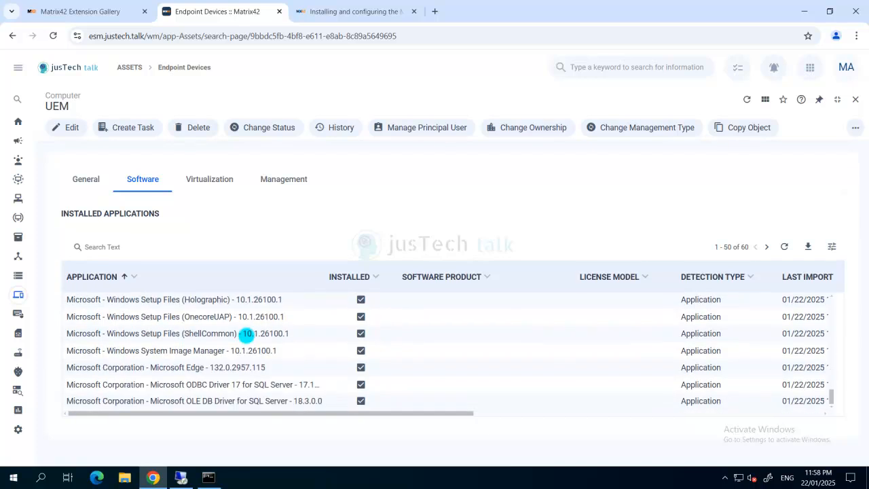
# Step: Examine the UEM computer's virtualization details, and its management type, device data and assigned profiles
pyautogui.click(219, 179)
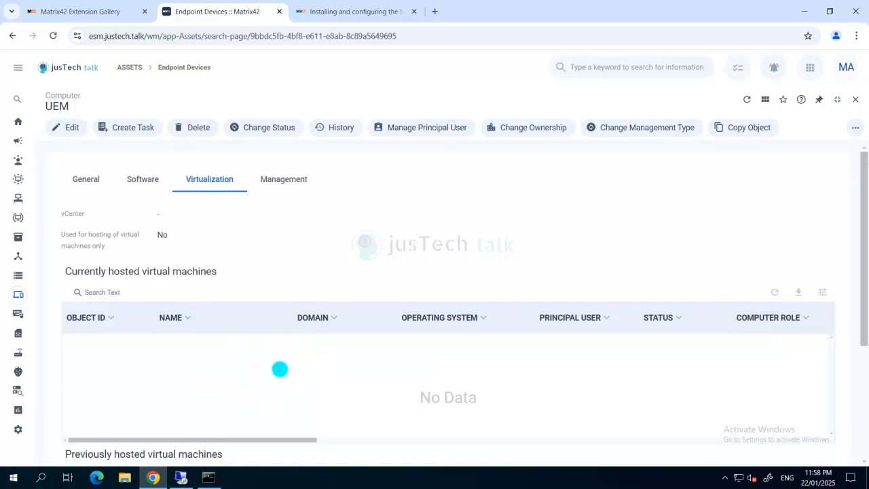
pyautogui.click(296, 191)
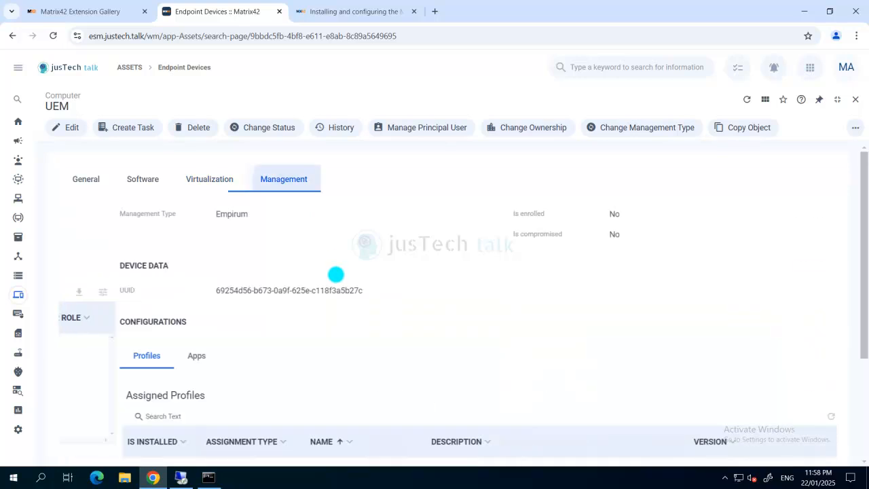
pyautogui.scroll(-2, 283, 290)
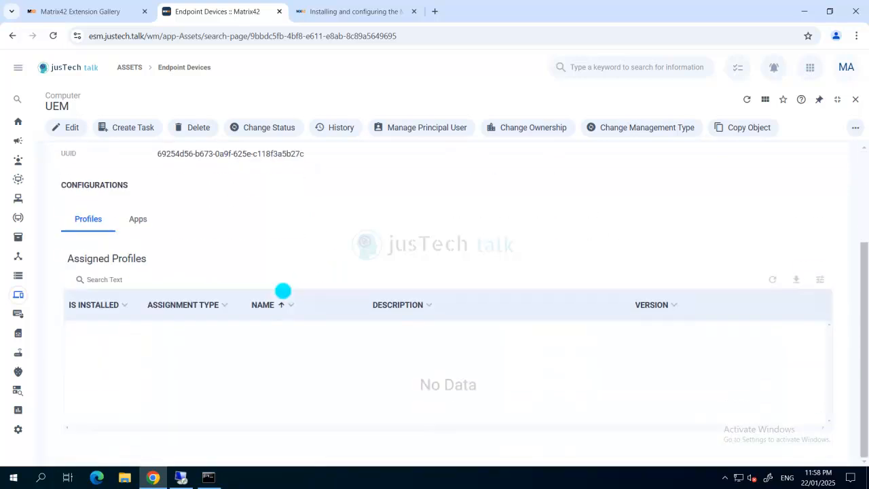
pyautogui.scroll(2, 283, 291)
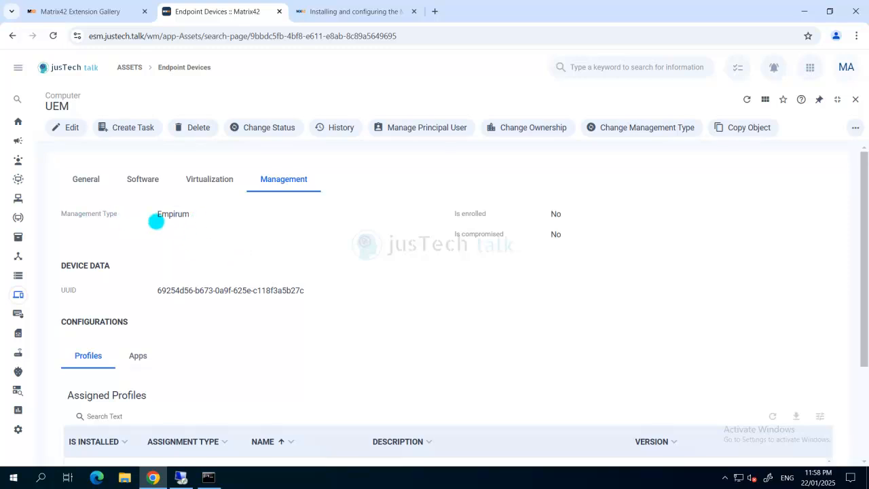
# Step: Review the UEM computer's general information once more and close the record to return to the endpoint devices list
pyautogui.click(143, 177)
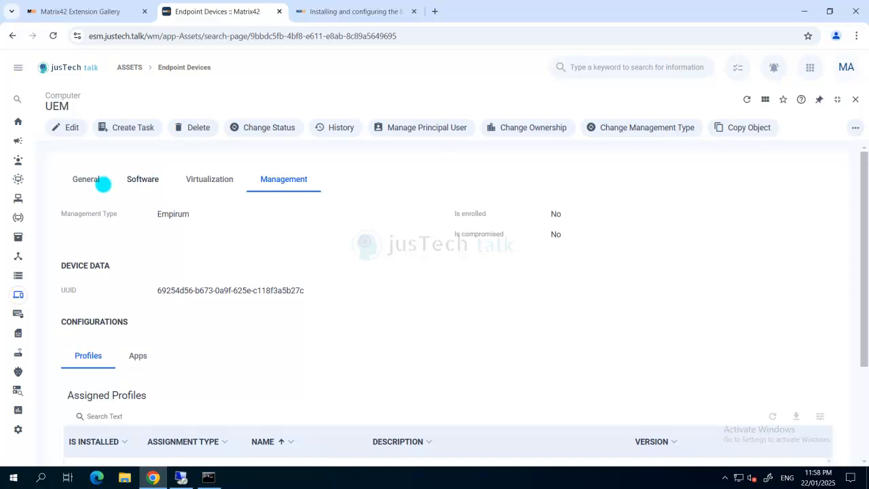
pyautogui.click(87, 180)
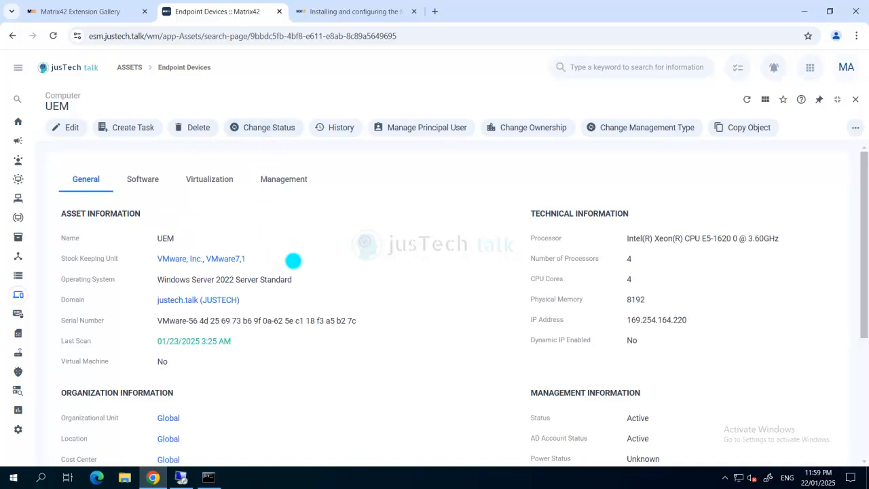
pyautogui.scroll(-5, 294, 260)
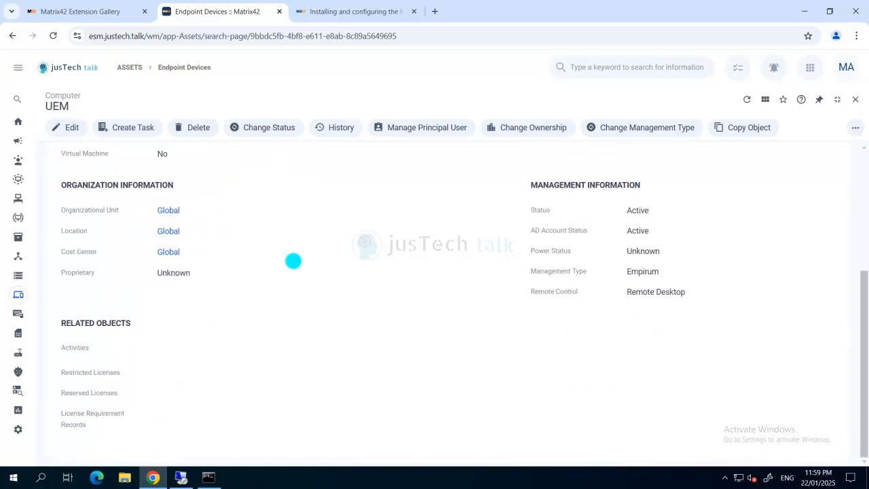
pyautogui.scroll(5, 293, 260)
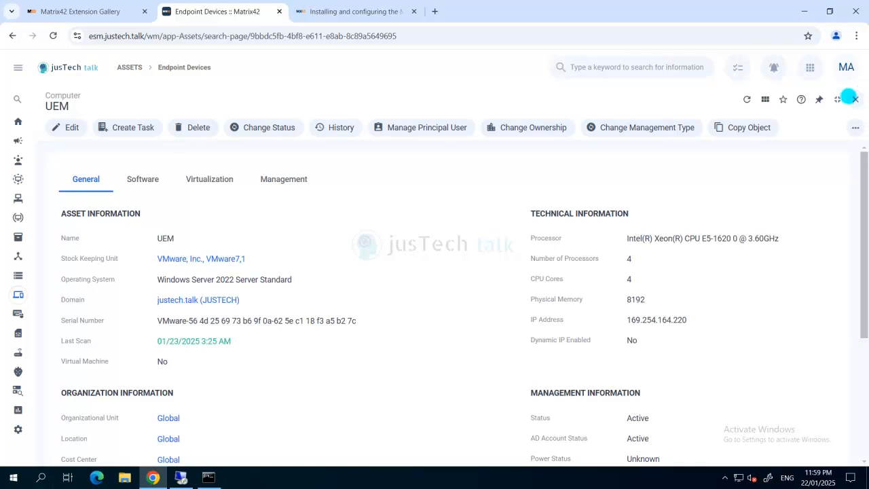
pyautogui.click(854, 99)
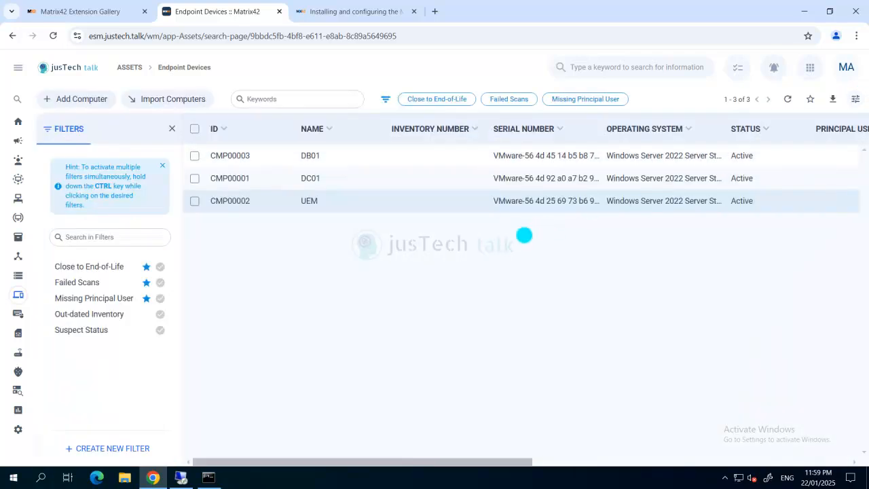